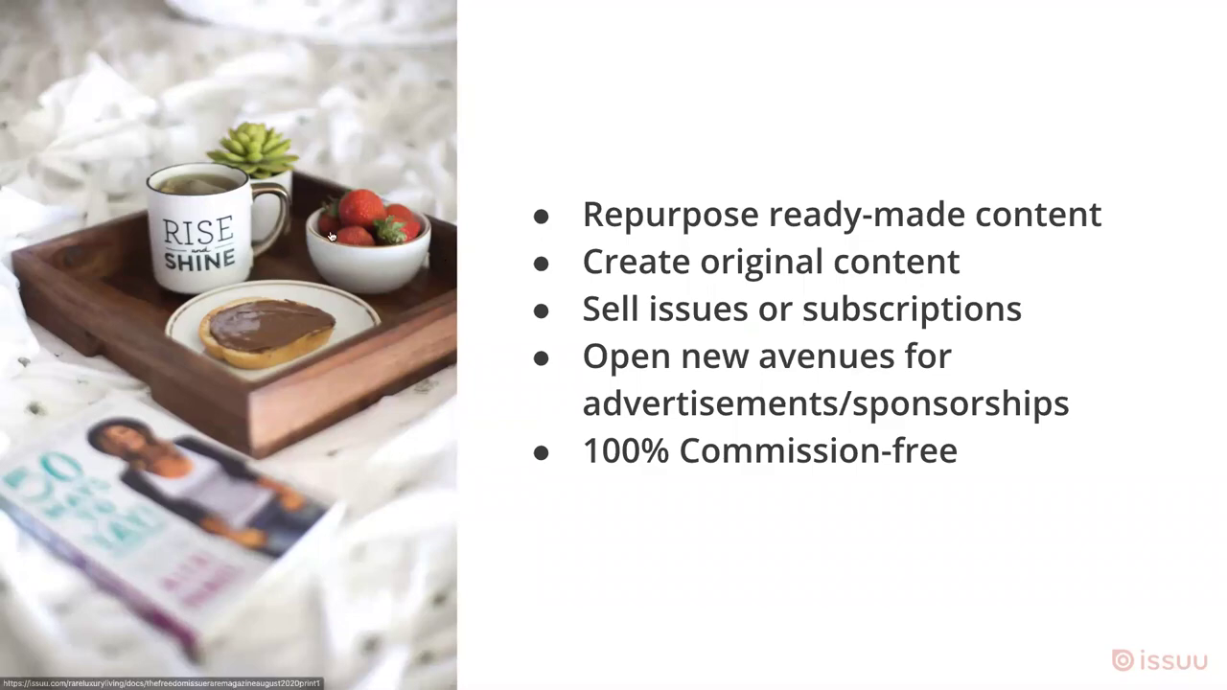
Open the Rare Magazine Freedom Issue on Issuu from the commission-free slide's image link.
click(331, 238)
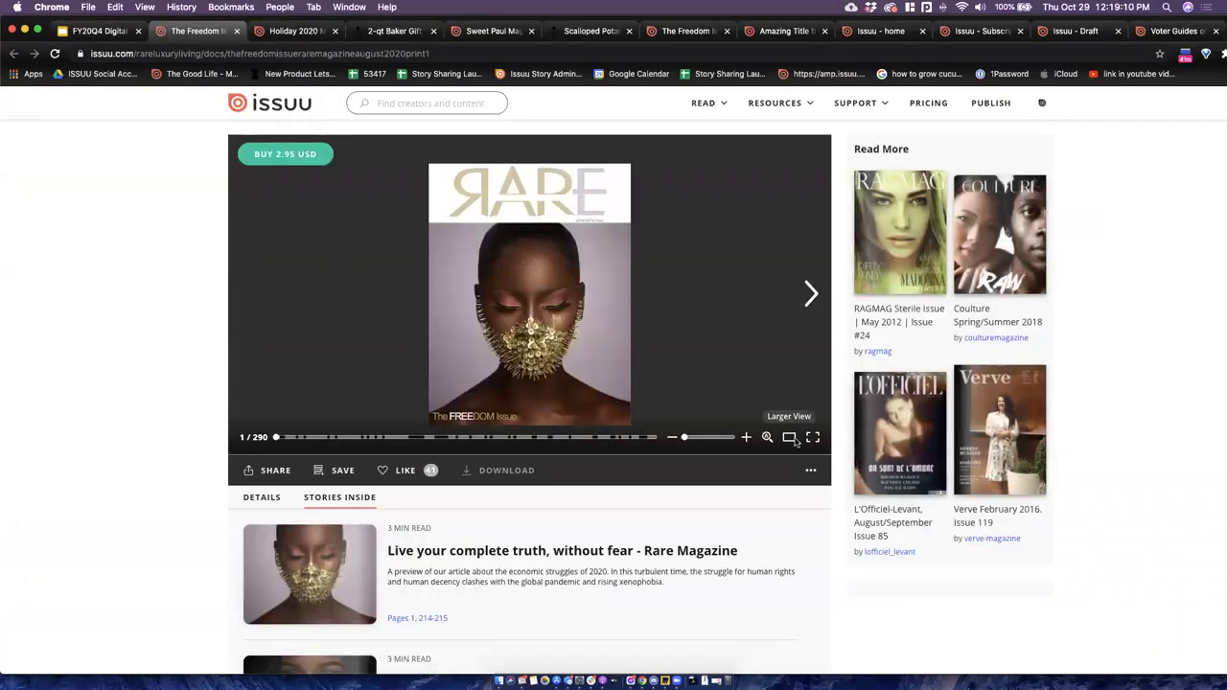
Switch the Freedom Issue to the larger reader view and look over its Details.
click(789, 438)
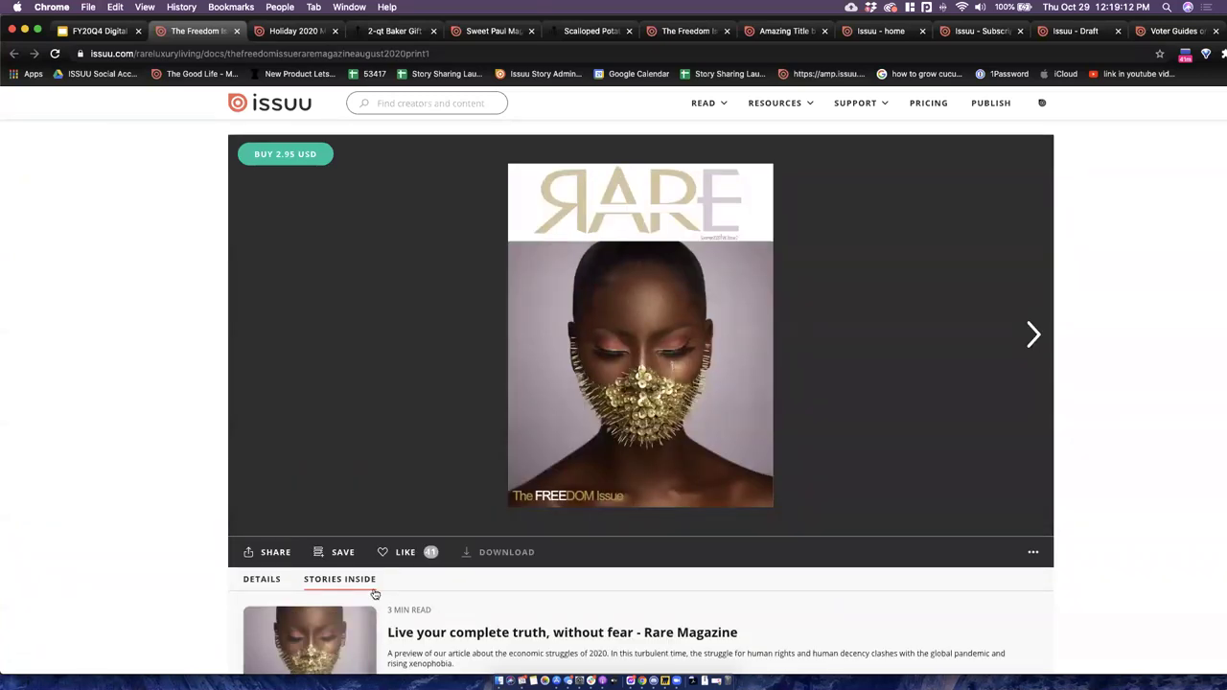
click(263, 580)
scroll(1058, 572, down, 1)
scroll(1058, 572, down, 2)
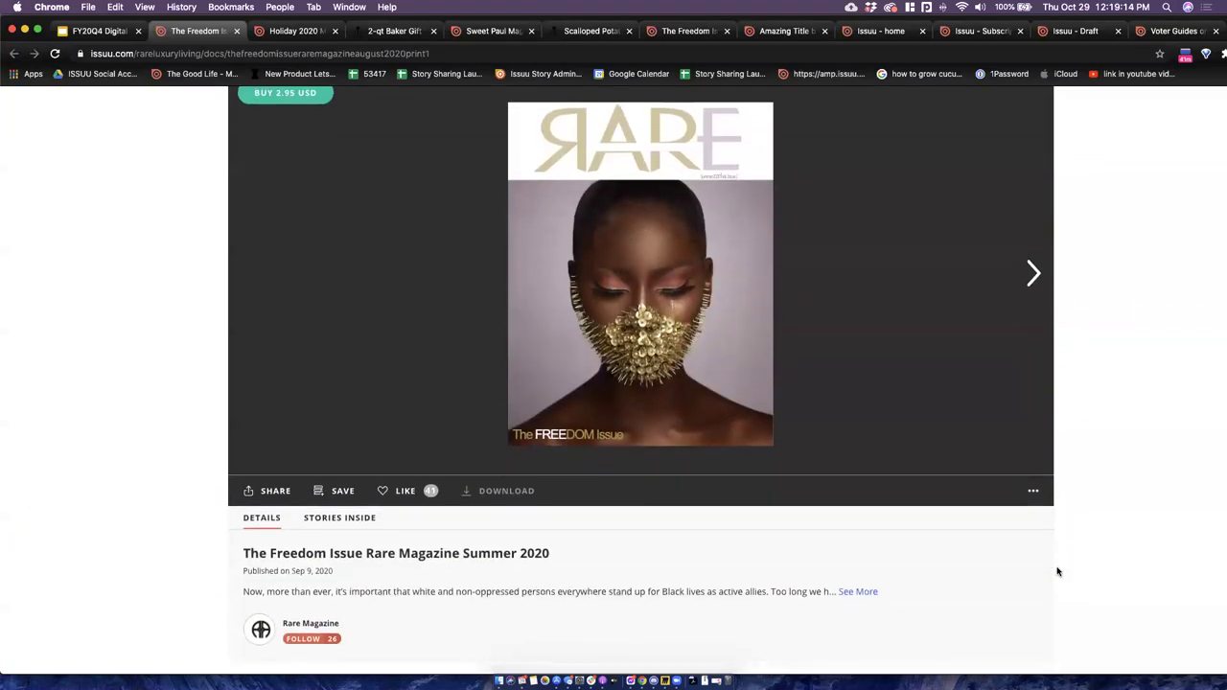
scroll(1057, 570, up, 2)
mouse_move(416, 183)
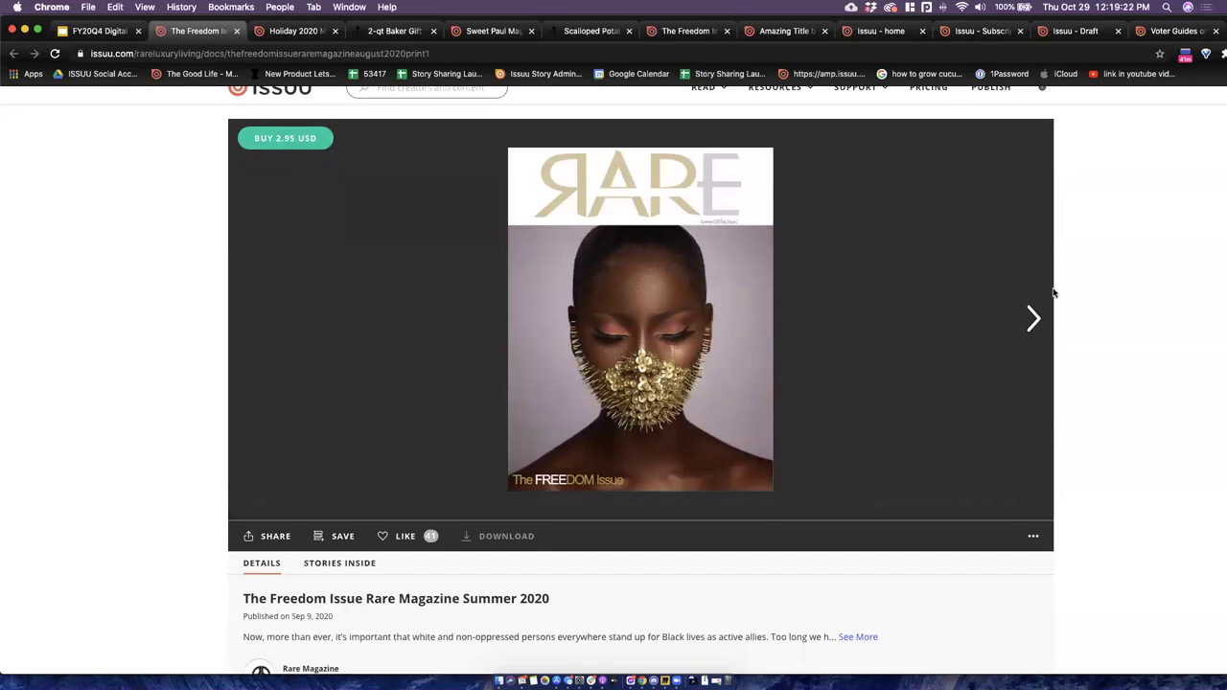
Flip through the magazine spreads and settle on the Editor's Note, pages 8-9.
click(1033, 321)
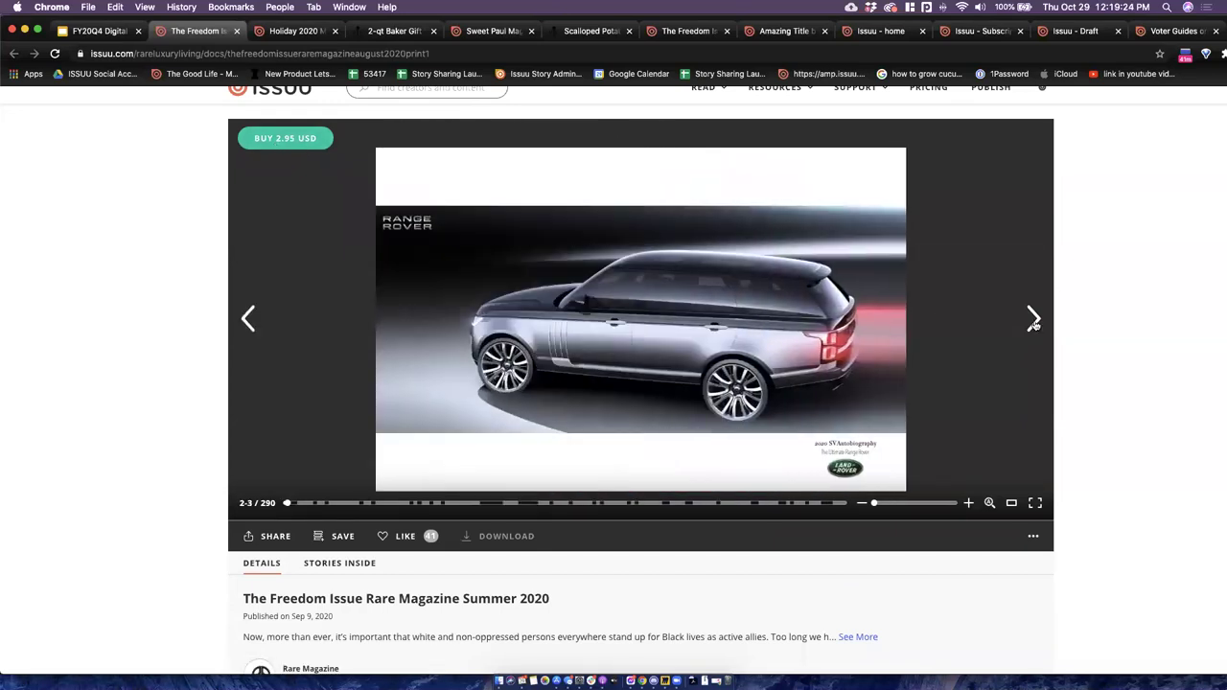
click(1033, 319)
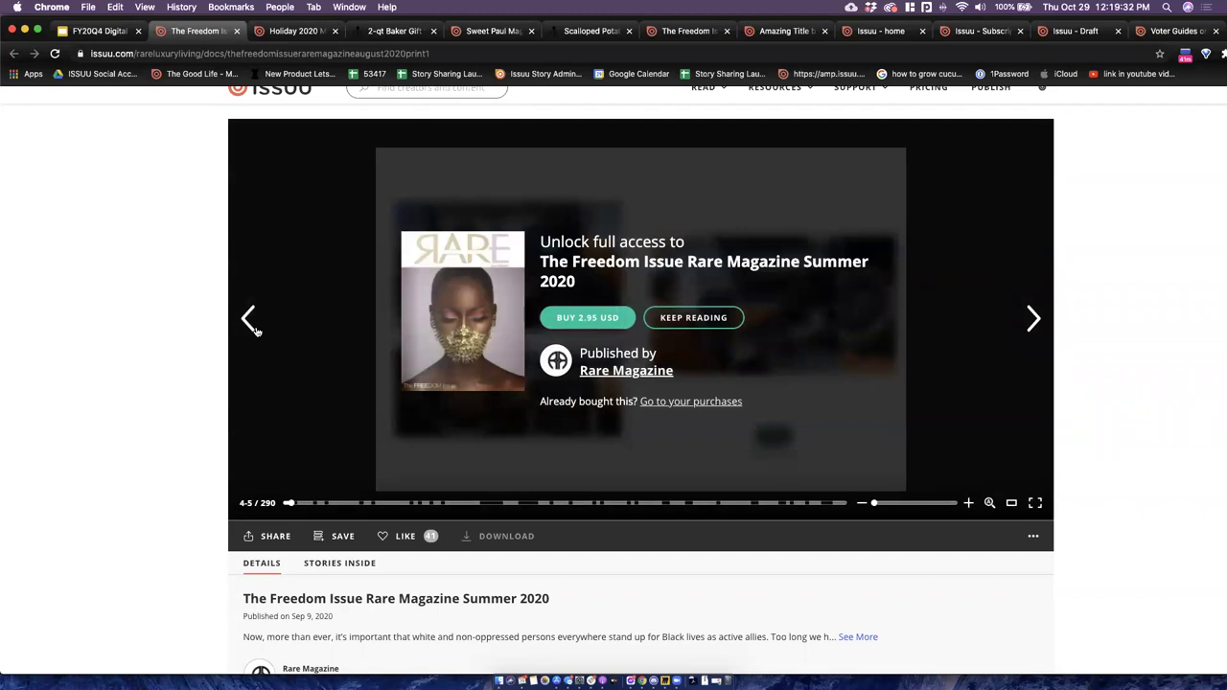
click(1042, 322)
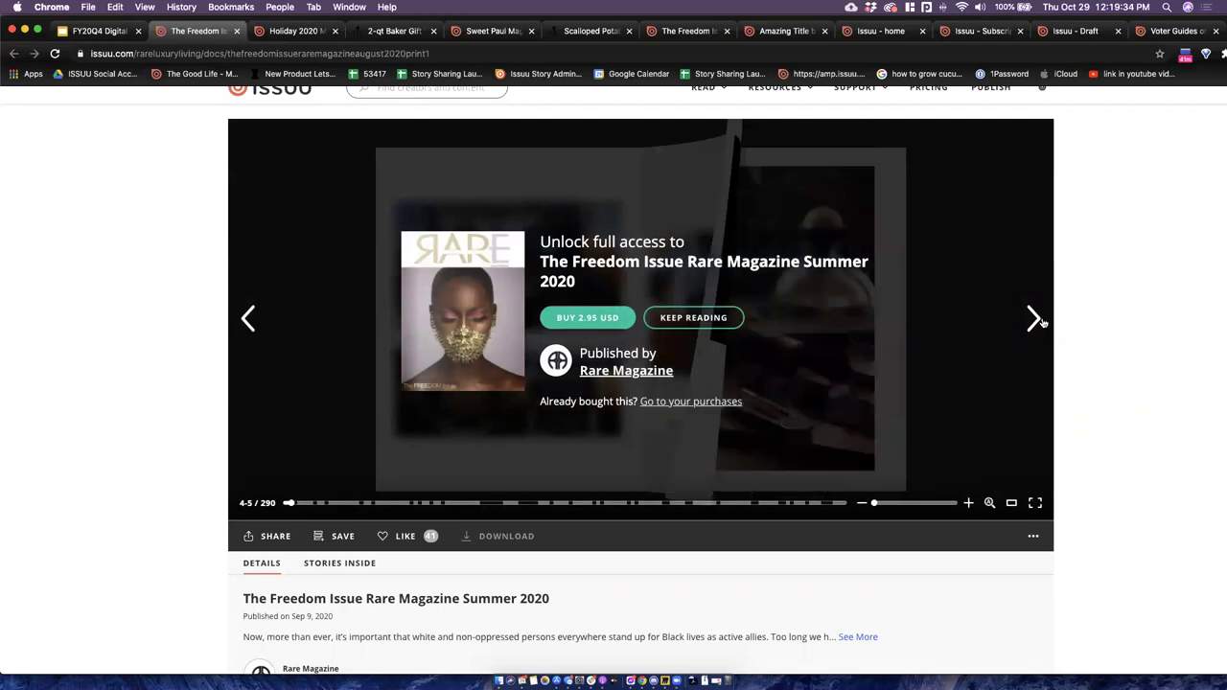
click(1036, 320)
click(1035, 321)
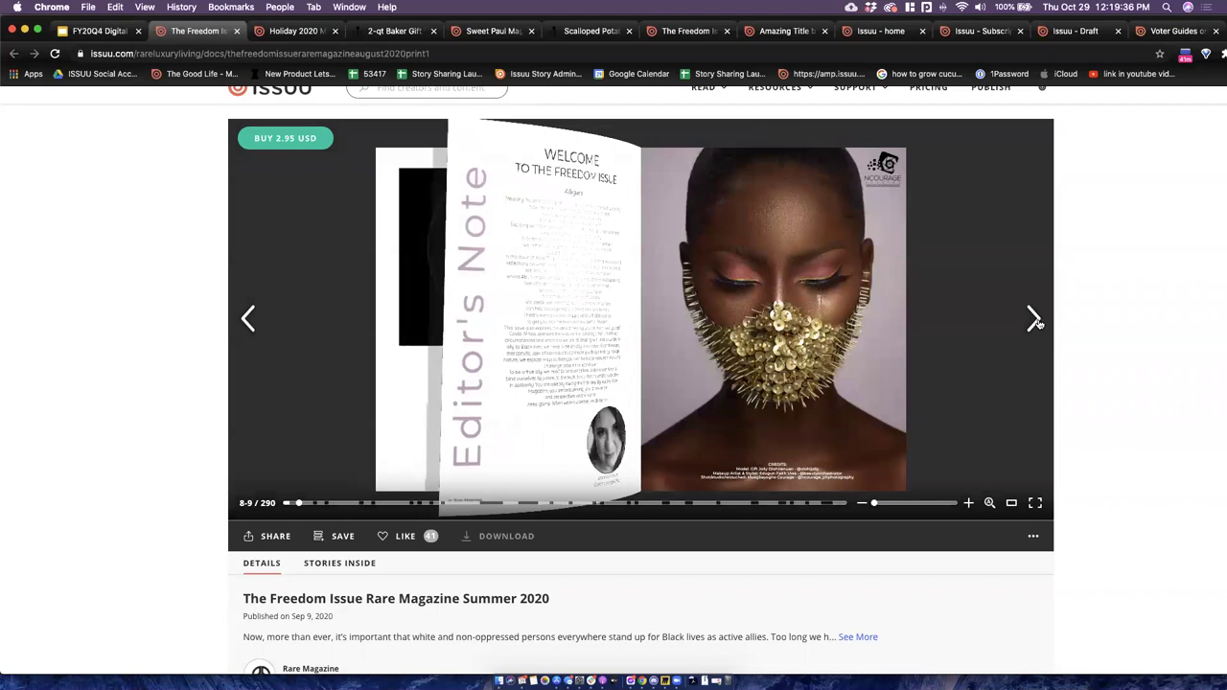
click(252, 320)
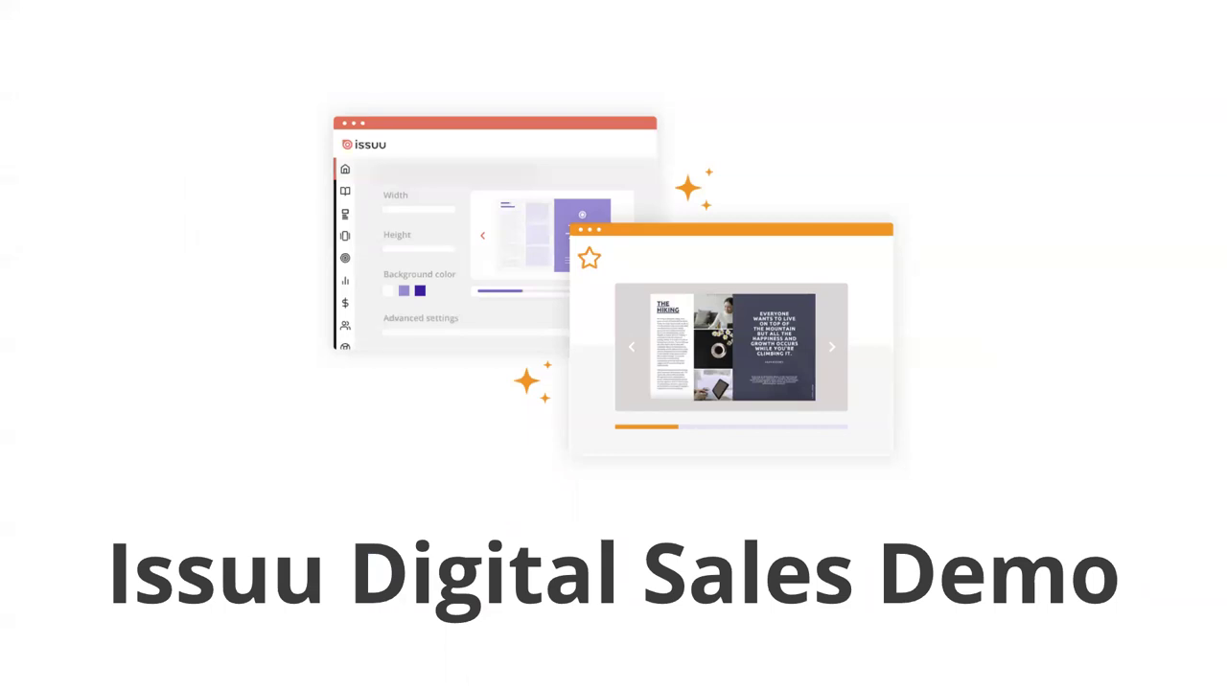
Leave the slideshow and return to the Freedom Issue reader tab showing the 2.95 USD offer.
mouse_move(844, 479)
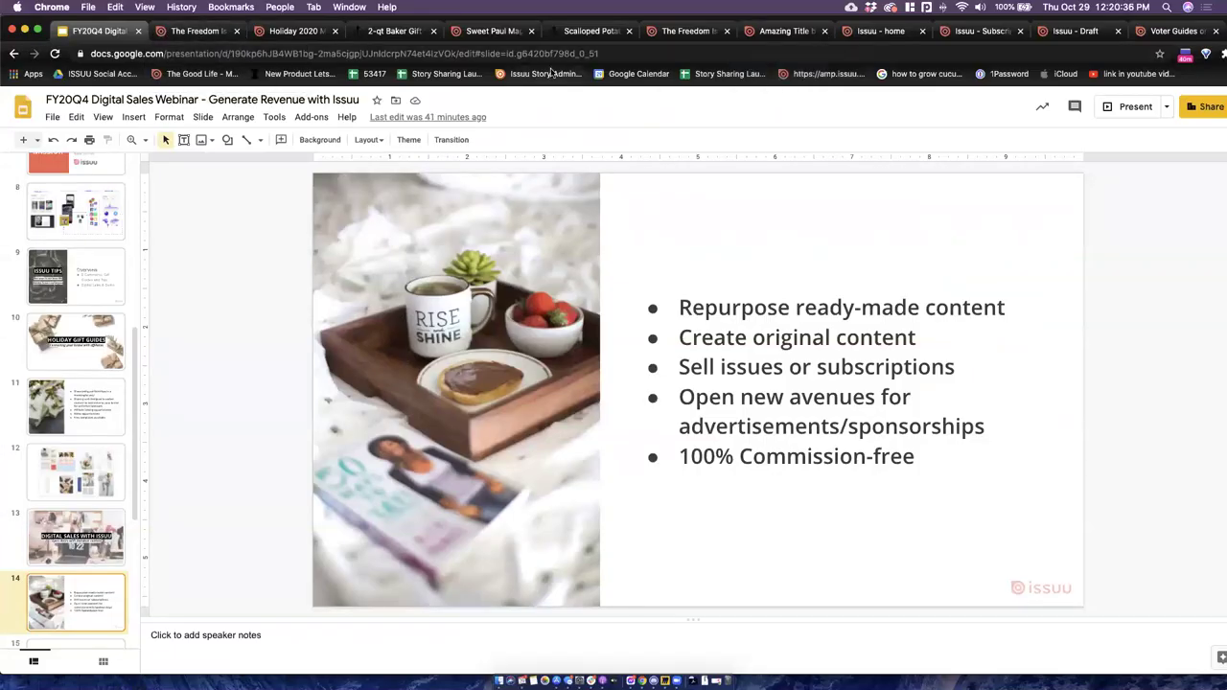
click(186, 34)
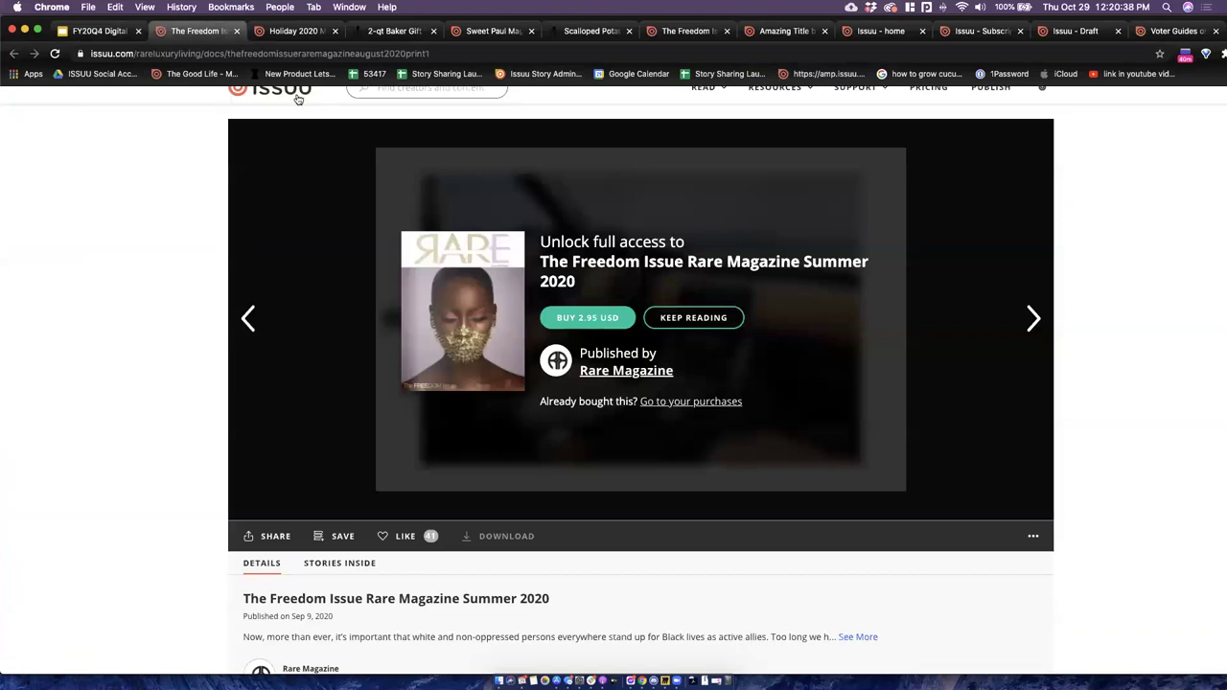
Go to the publisher home and view Sales: 1 subscription, 0 single issues, 18 USD revenue.
click(297, 98)
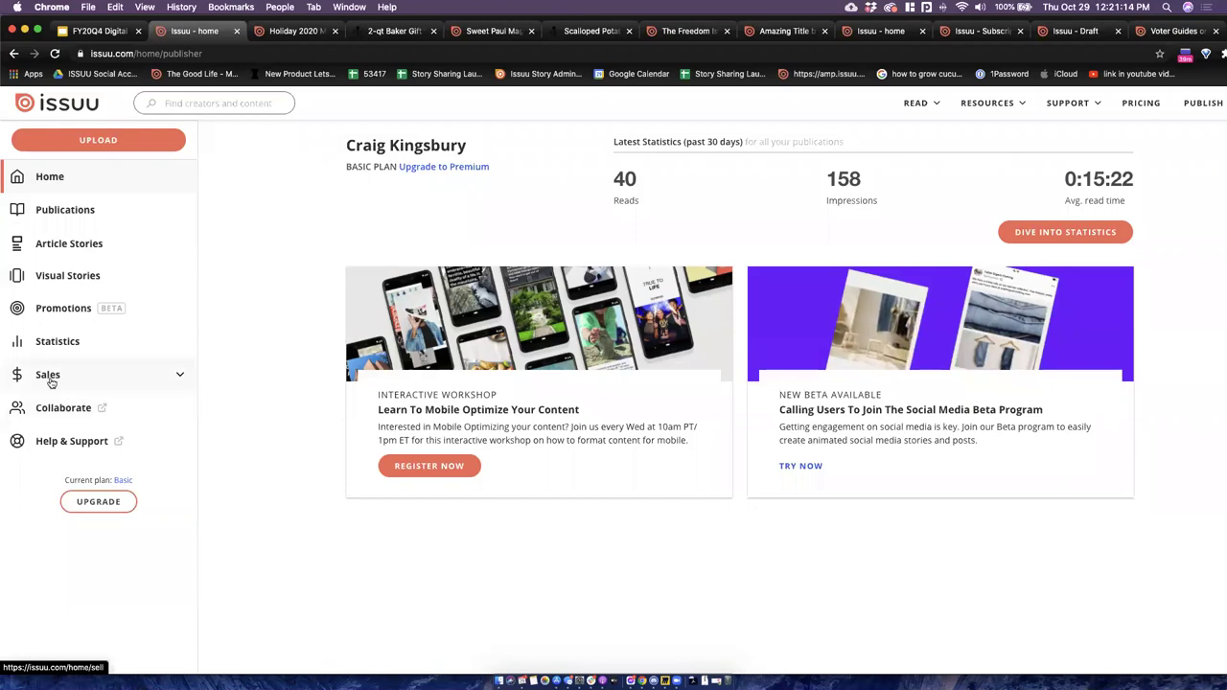
click(123, 381)
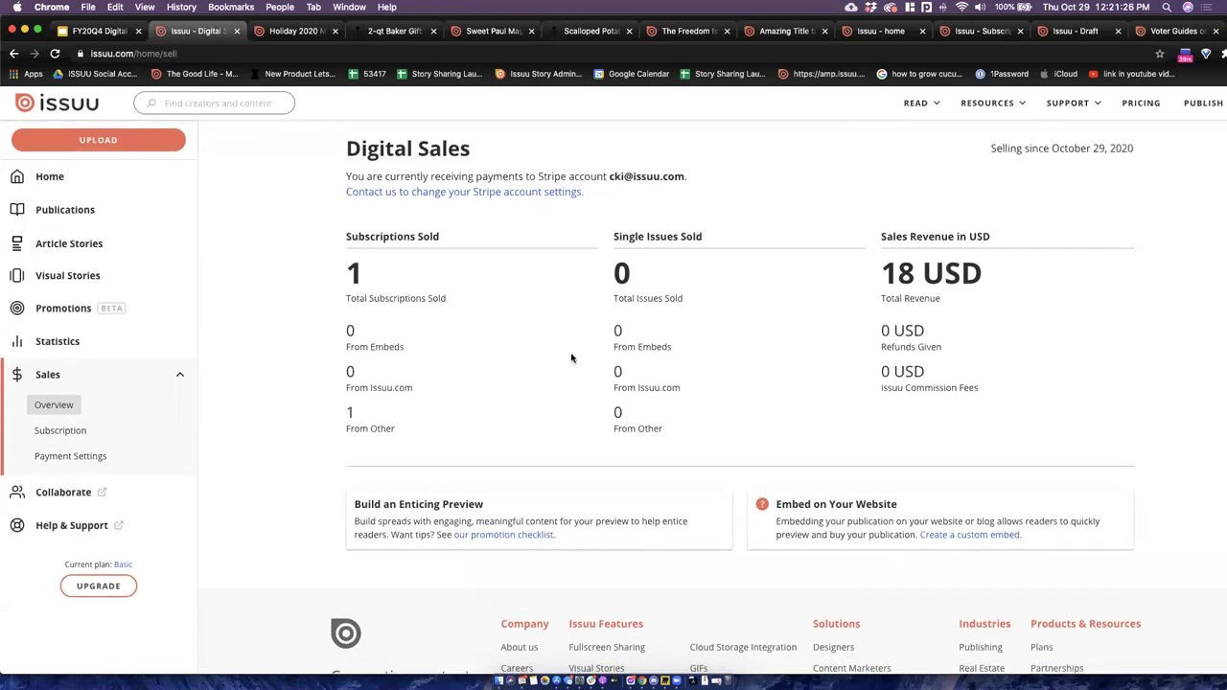
Highlight the Stripe account note, reload Sales, then return to the Home dashboard with 40 reads.
drag(539, 179, 604, 178)
click(678, 226)
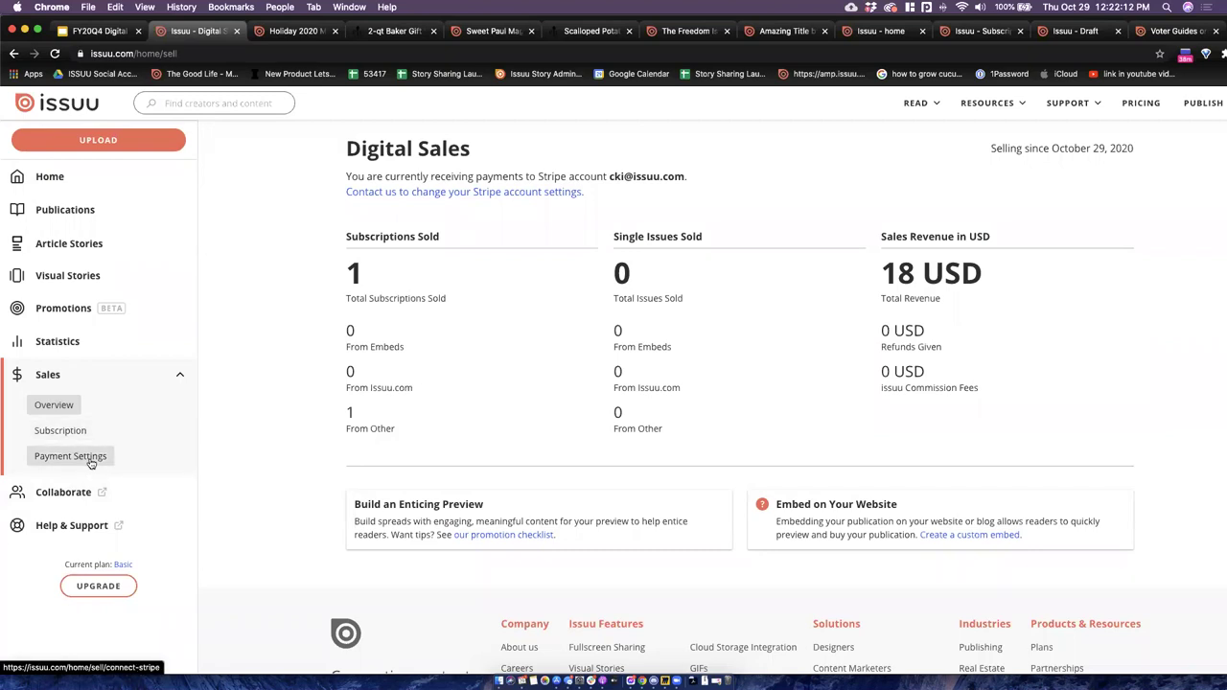
click(48, 378)
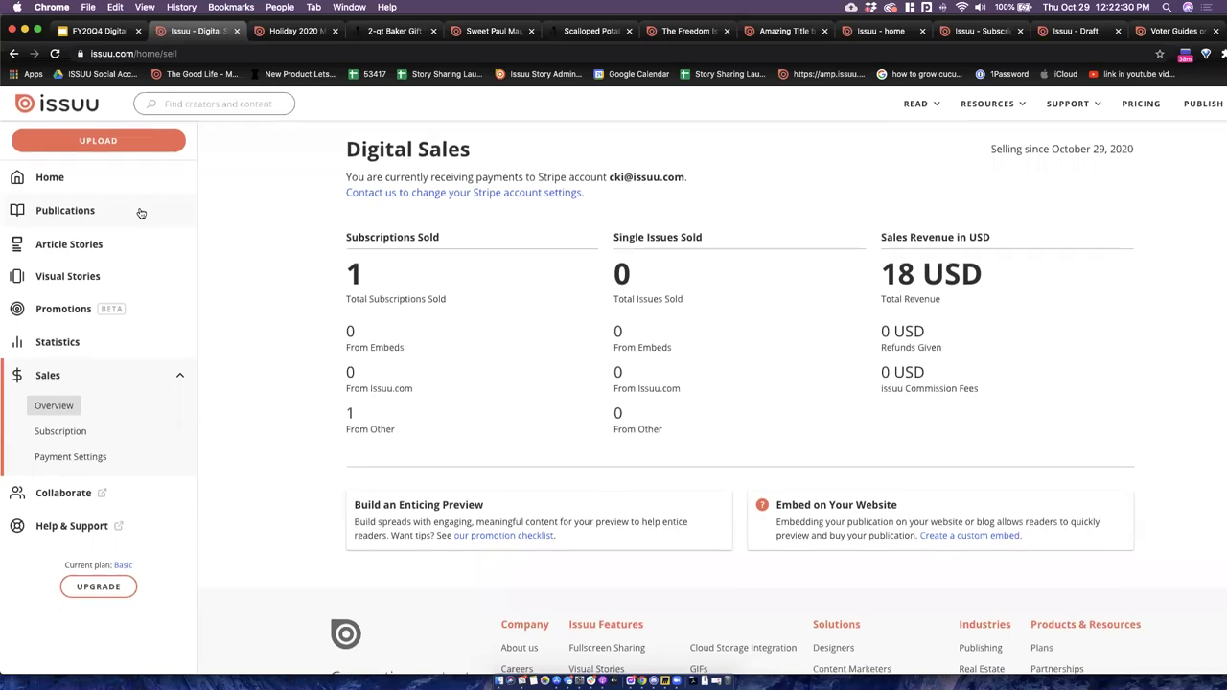
click(110, 190)
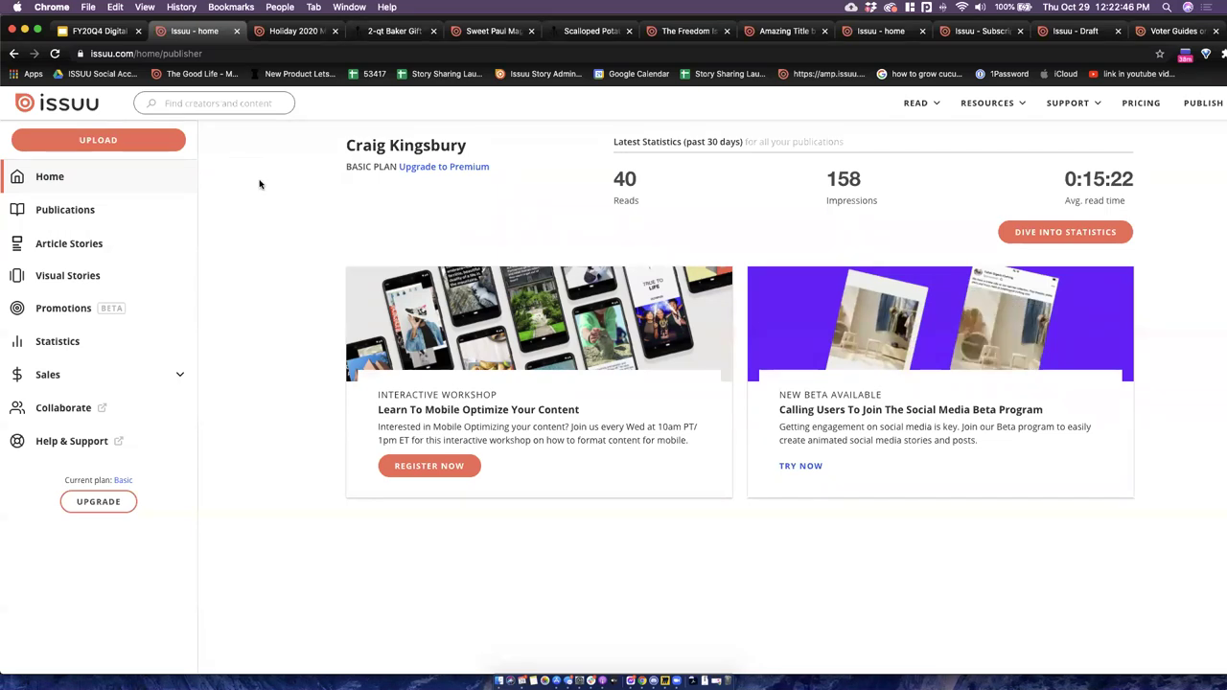
Look over the empty new upload draft form, then go to the Publications list of 21 drafts.
click(139, 148)
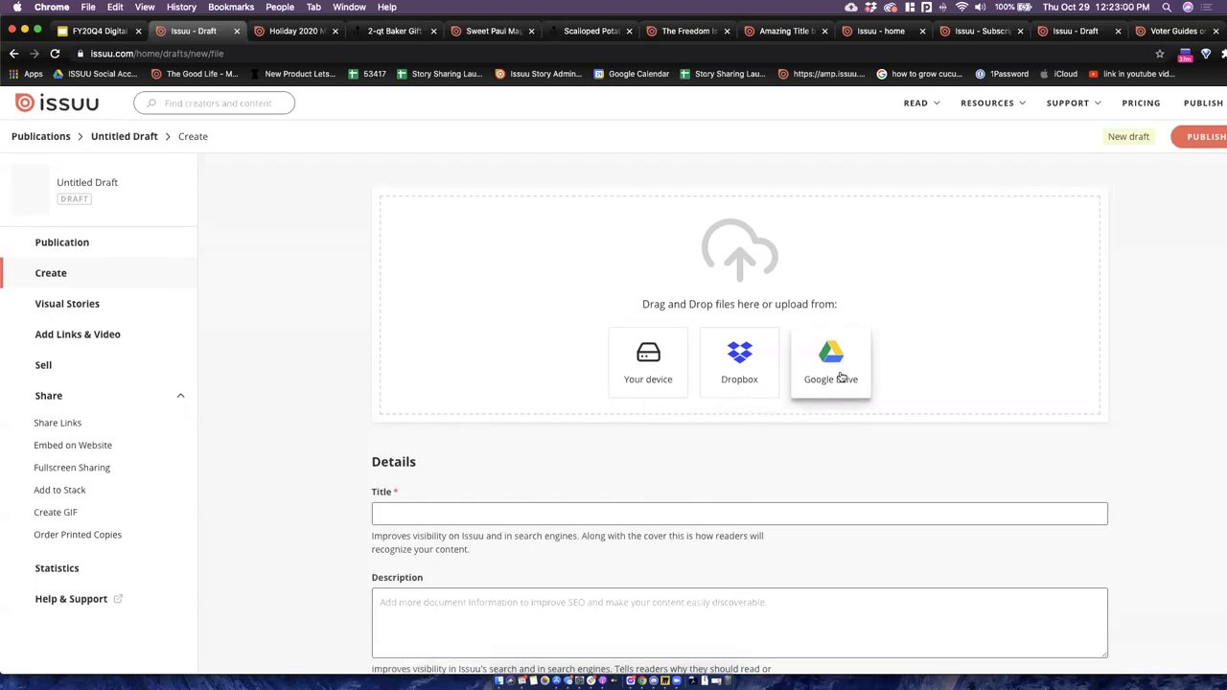
scroll(868, 466, down, 8)
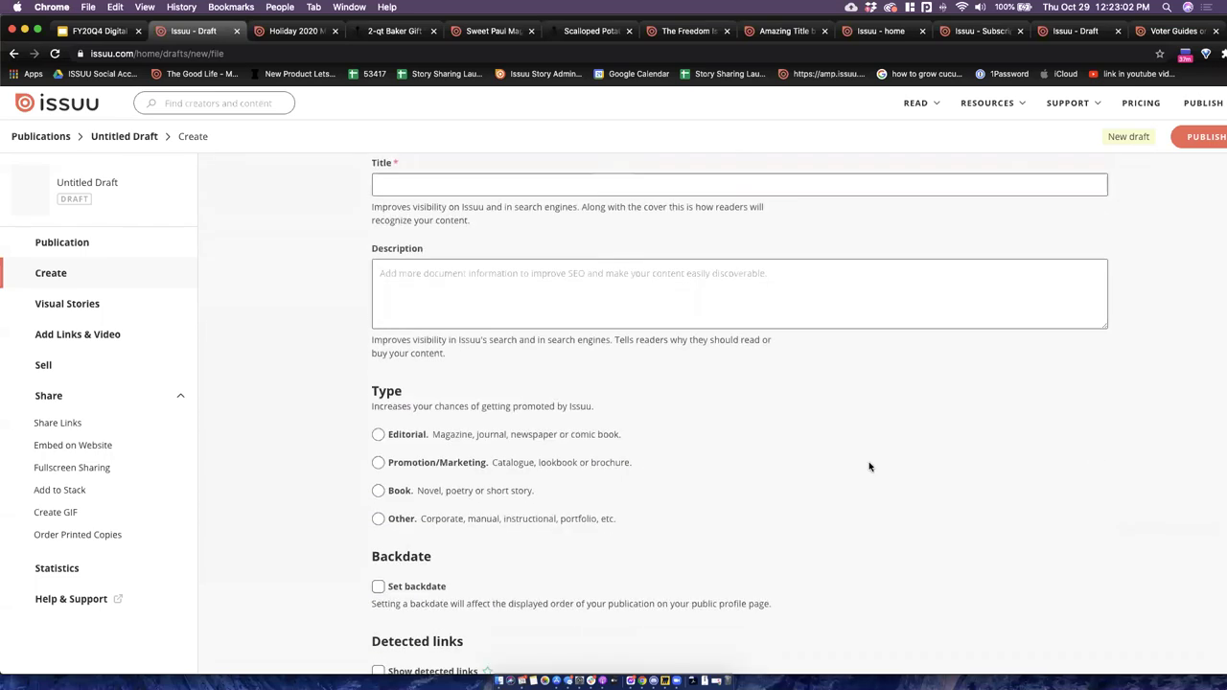
scroll(869, 469, up, 6)
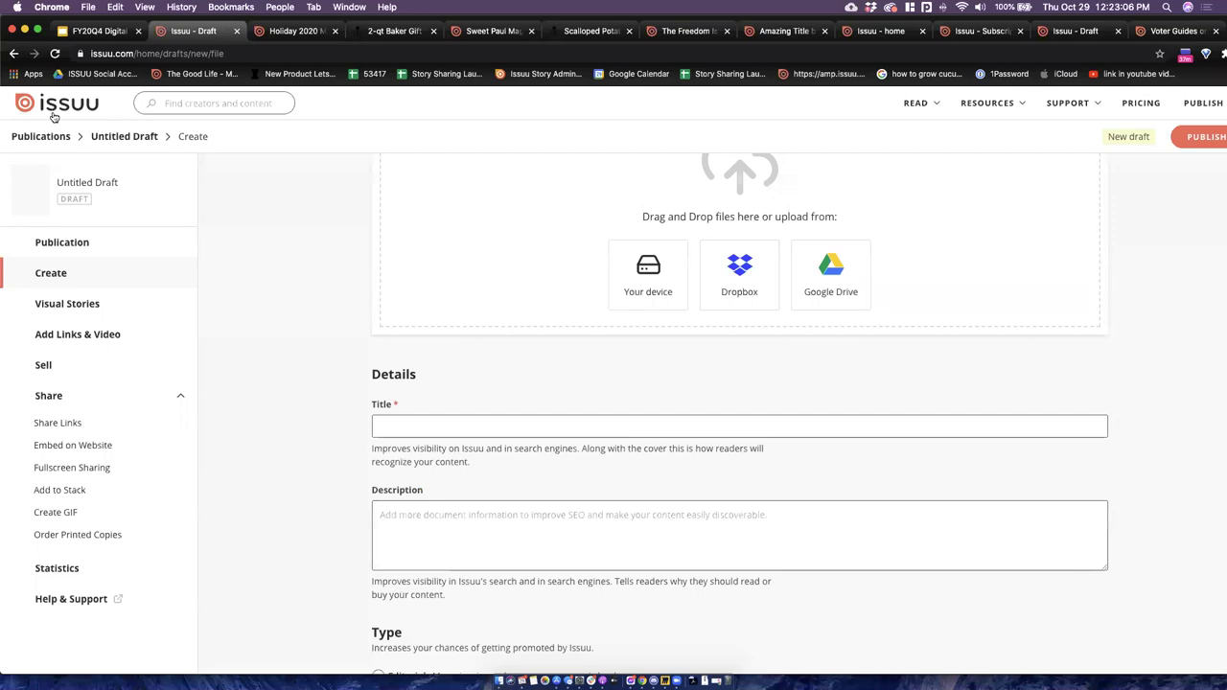
click(42, 140)
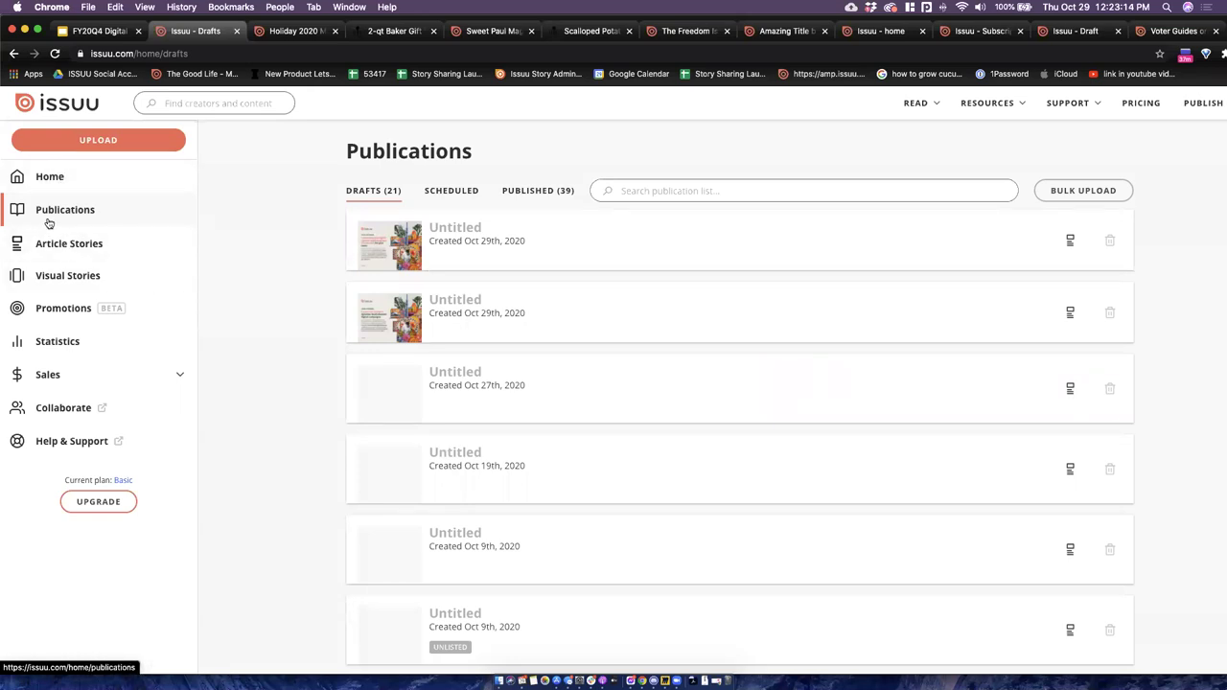
Open Amazing Title from the Published publications list.
click(518, 195)
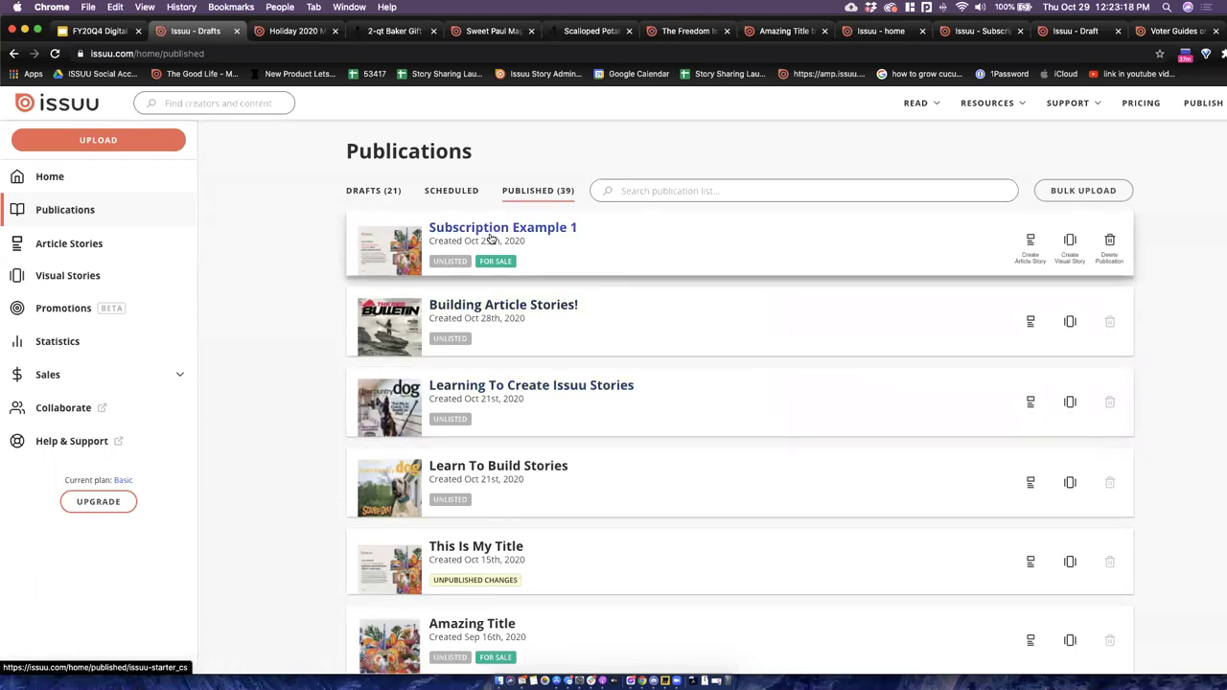
scroll(509, 230, down, 2)
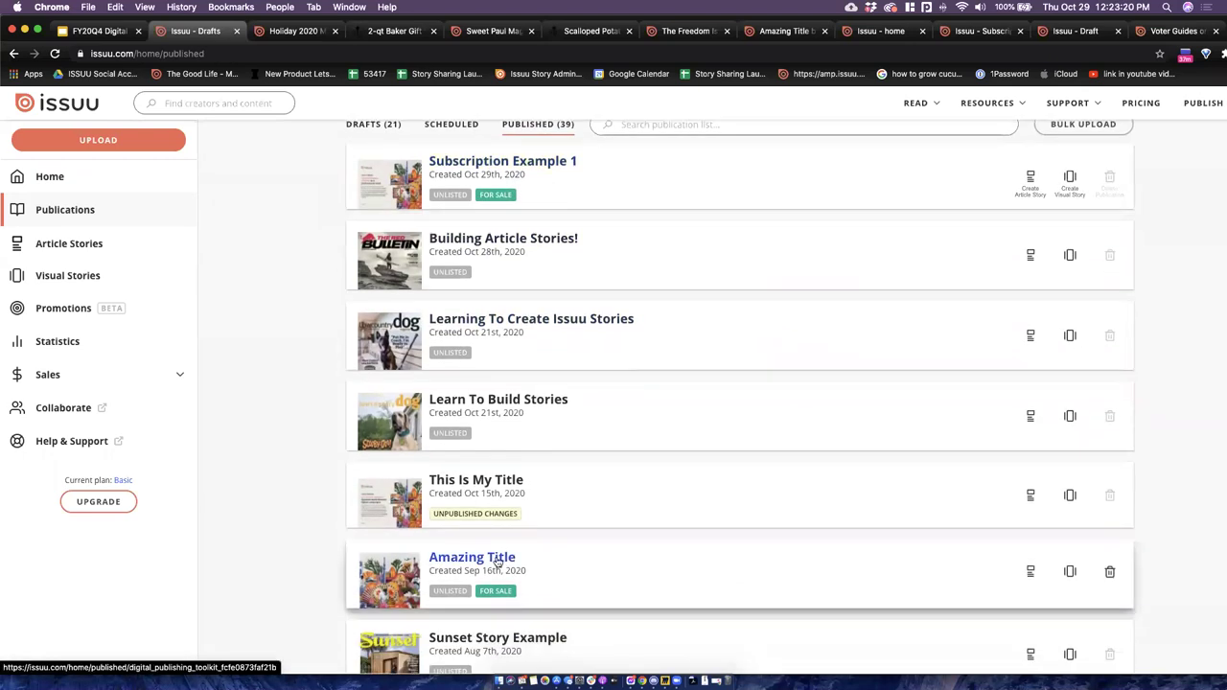
click(498, 561)
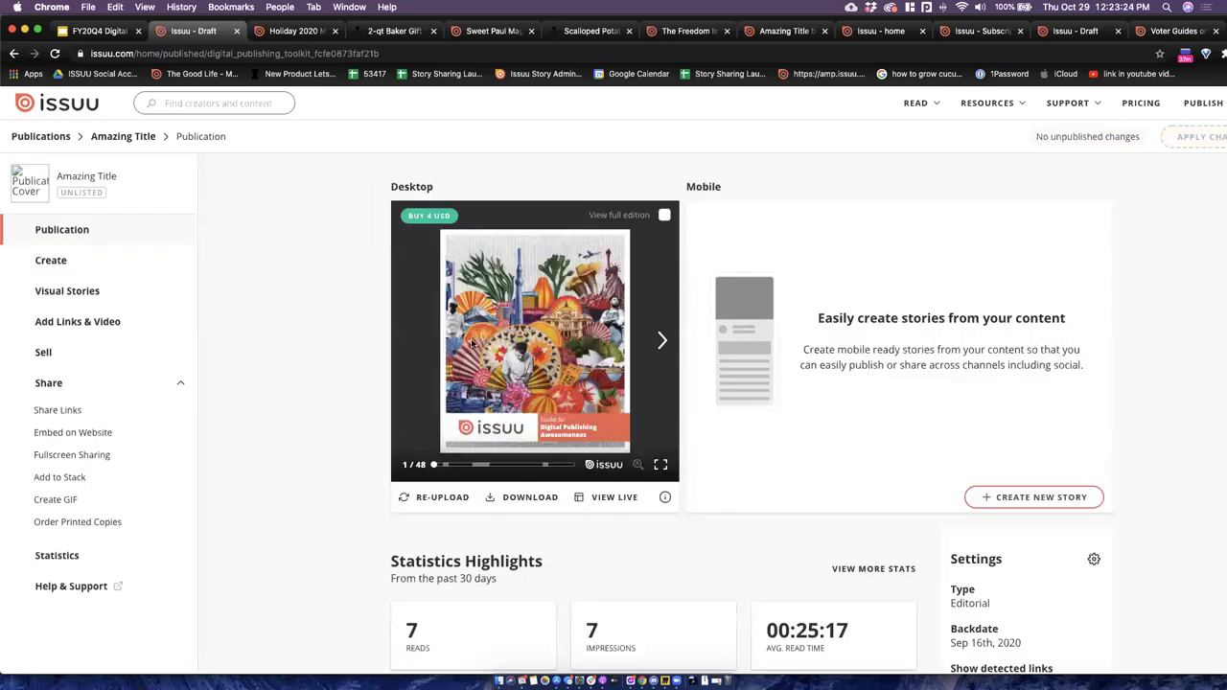
Page through Amazing Title's preview, return to the cover, and view its 4.00 USD Sell settings.
click(662, 341)
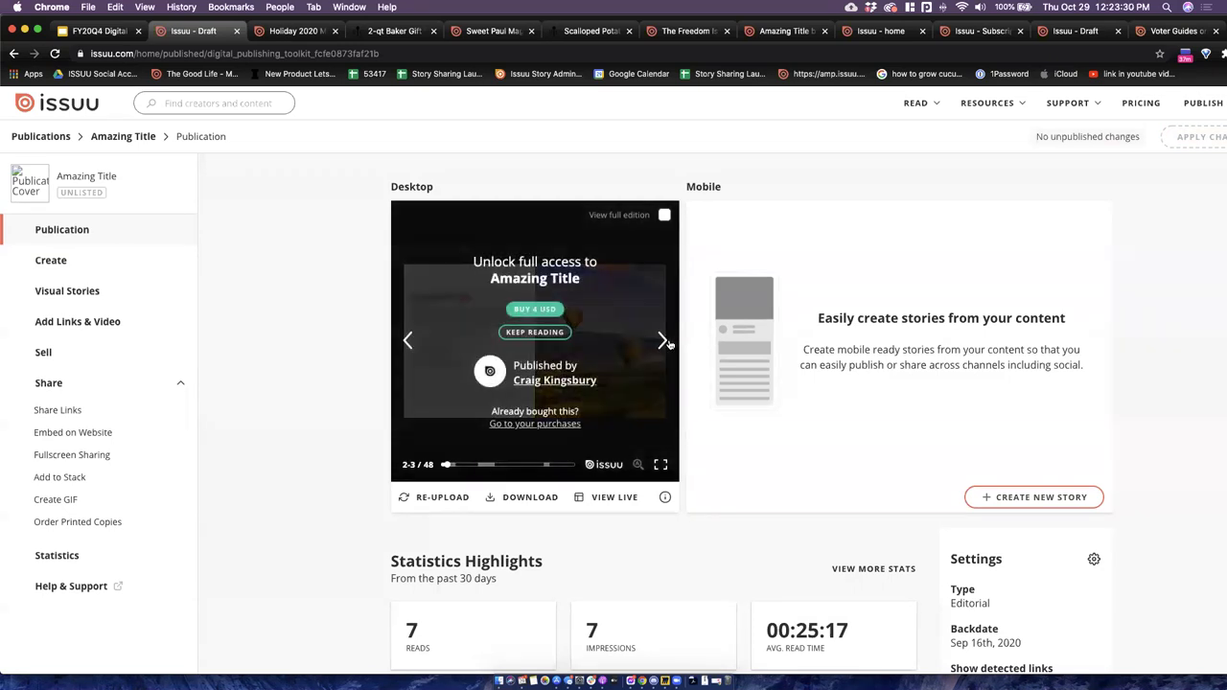
click(662, 342)
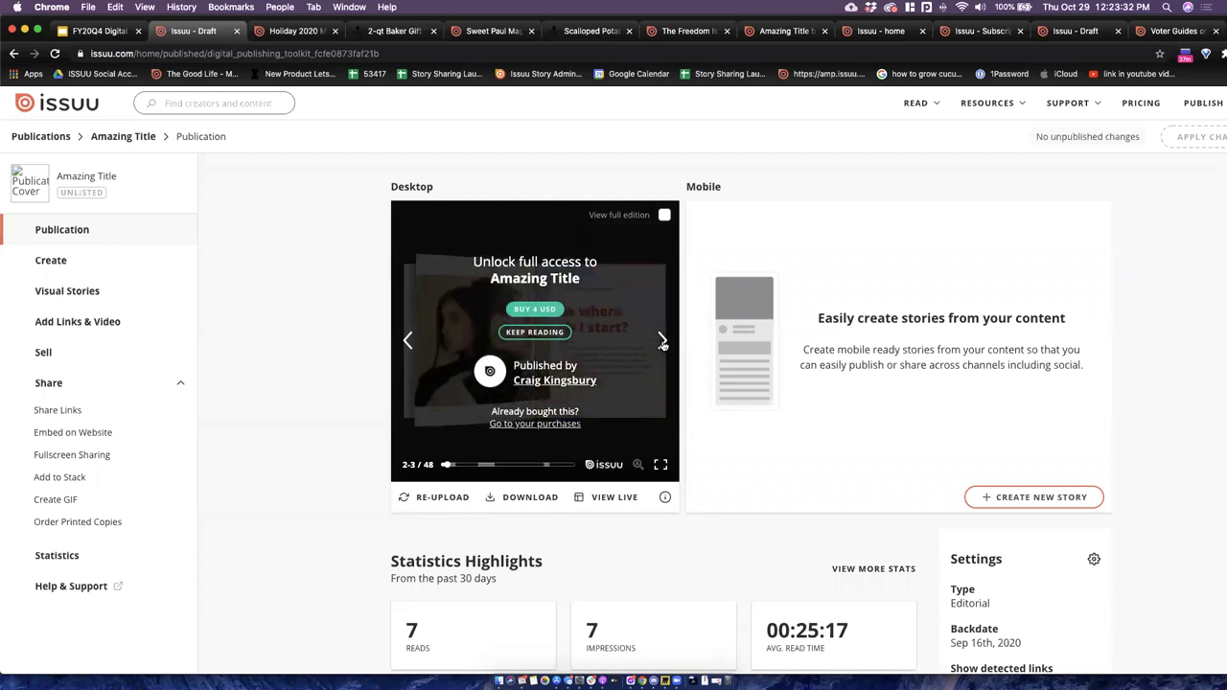
click(662, 343)
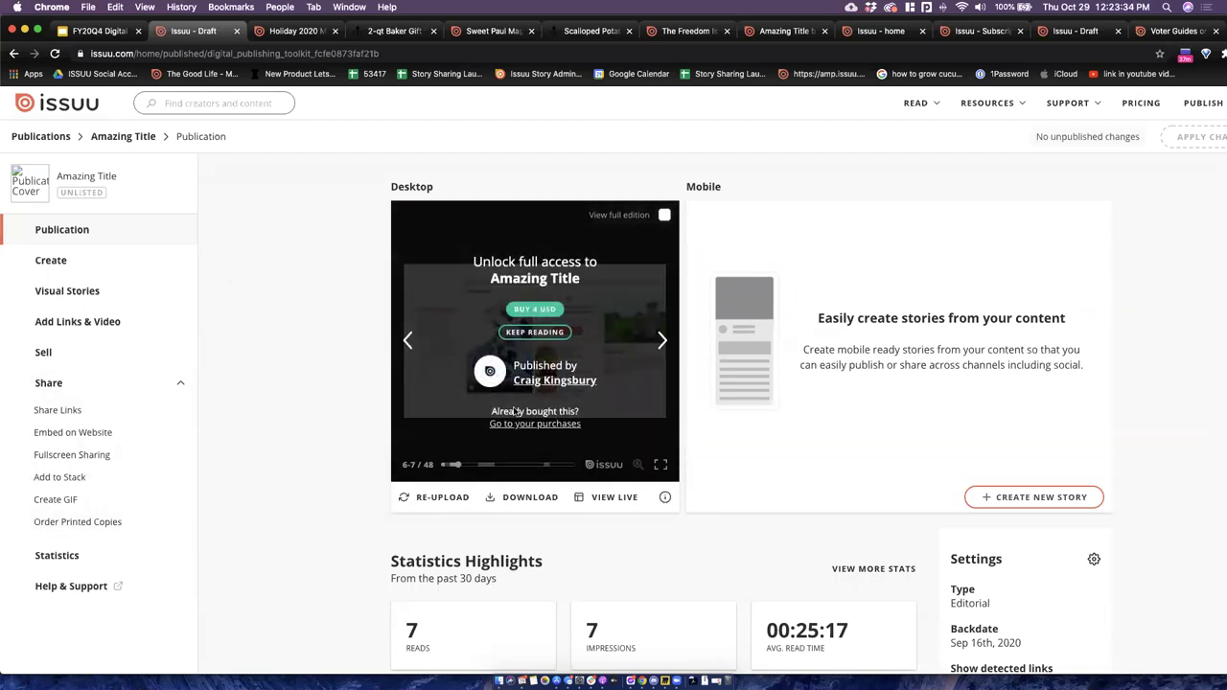
drag(454, 466, 444, 466)
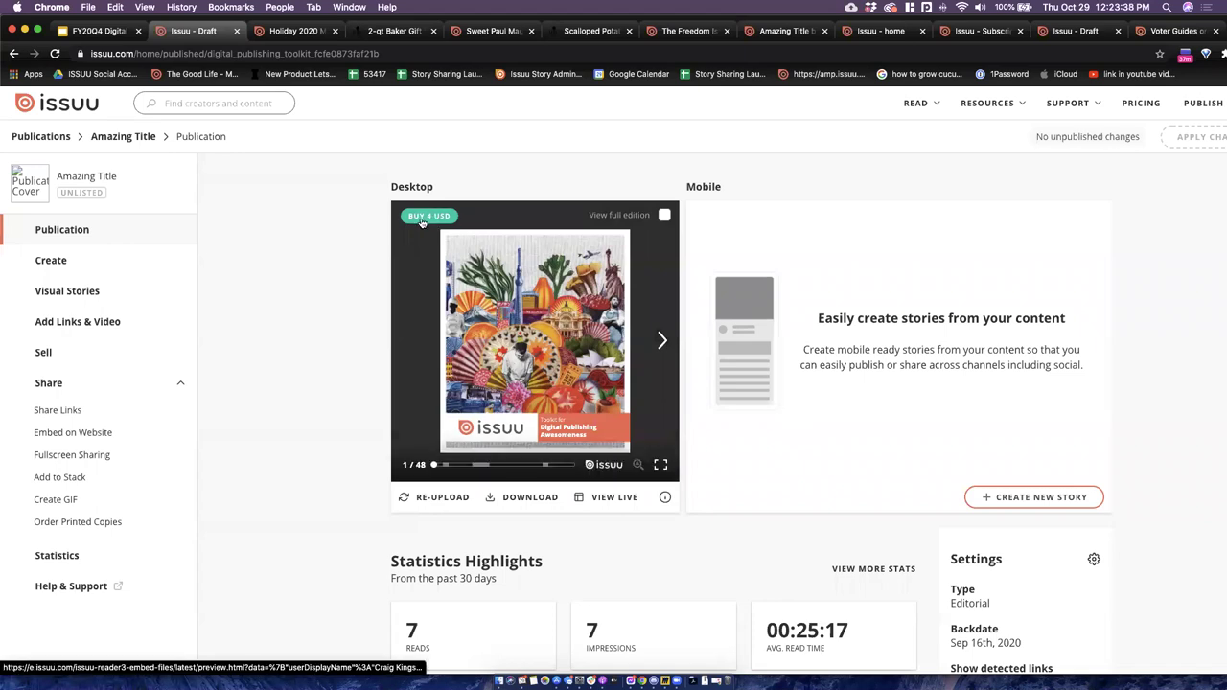
scroll(436, 223, down, 1)
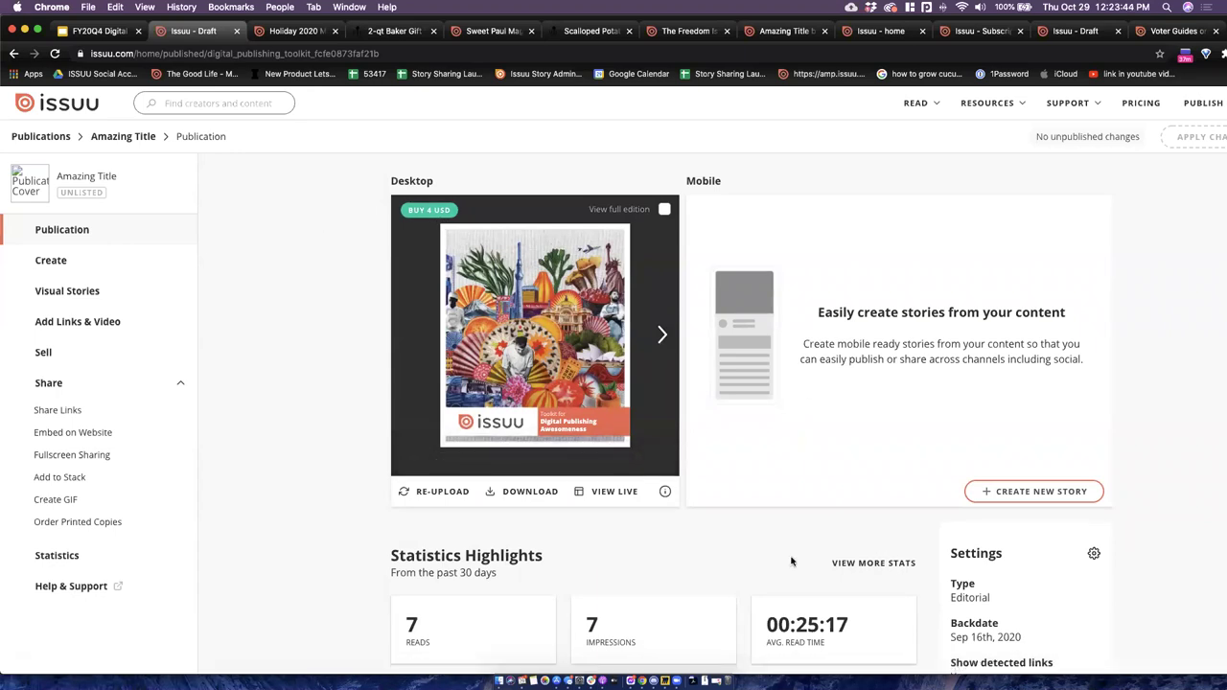
click(59, 357)
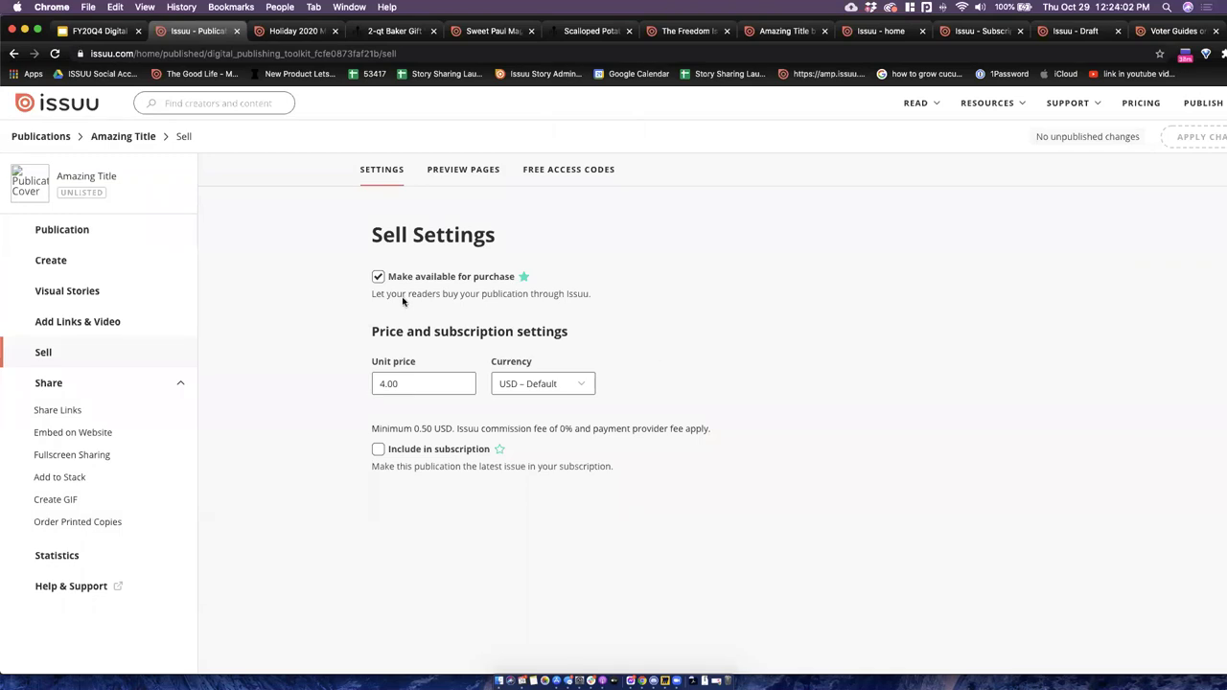
click(378, 277)
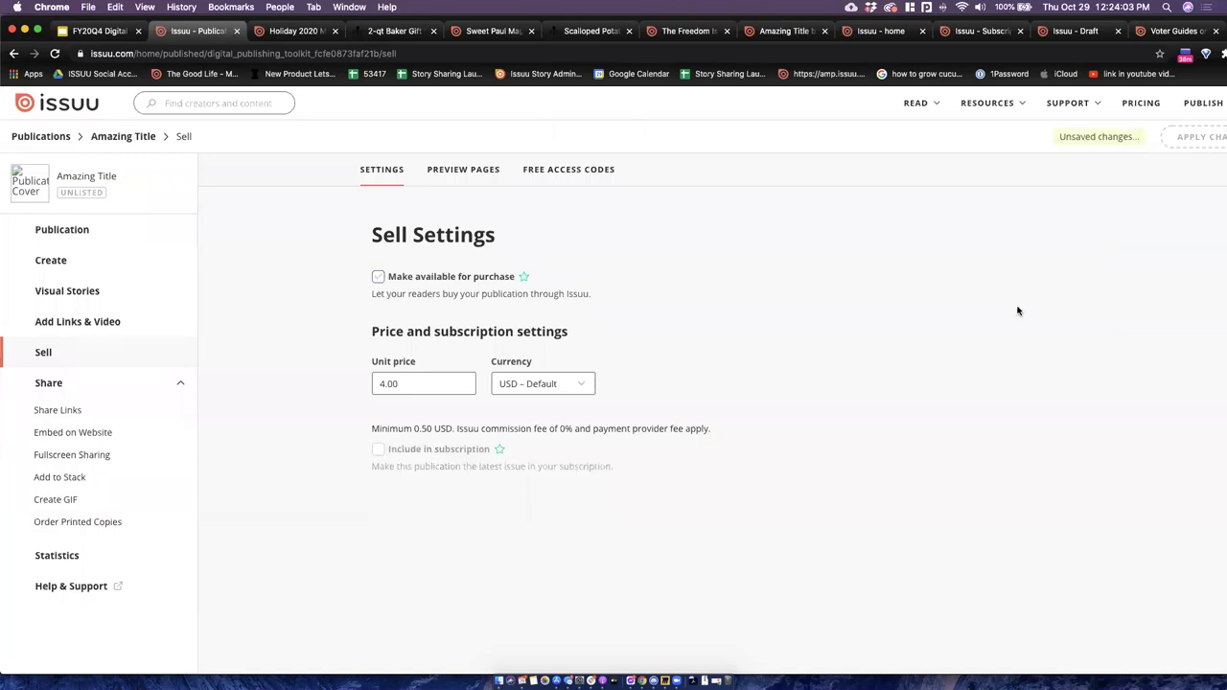
click(379, 279)
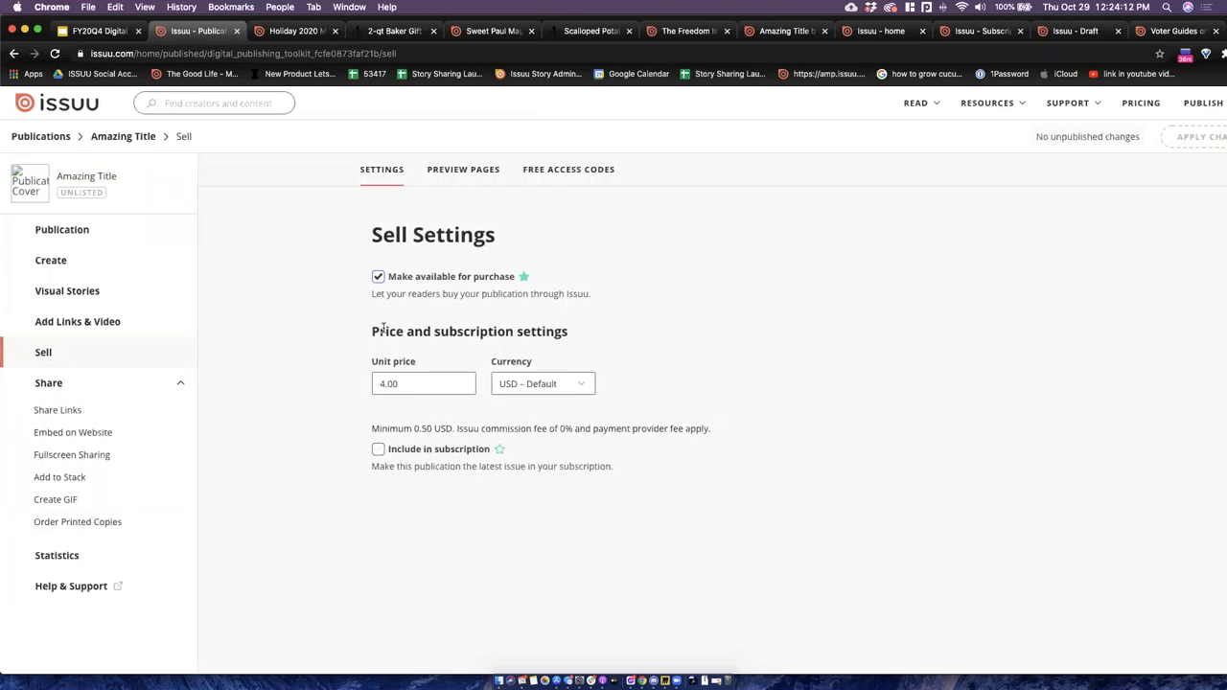
drag(370, 329, 386, 364)
click(441, 366)
click(386, 370)
click(577, 384)
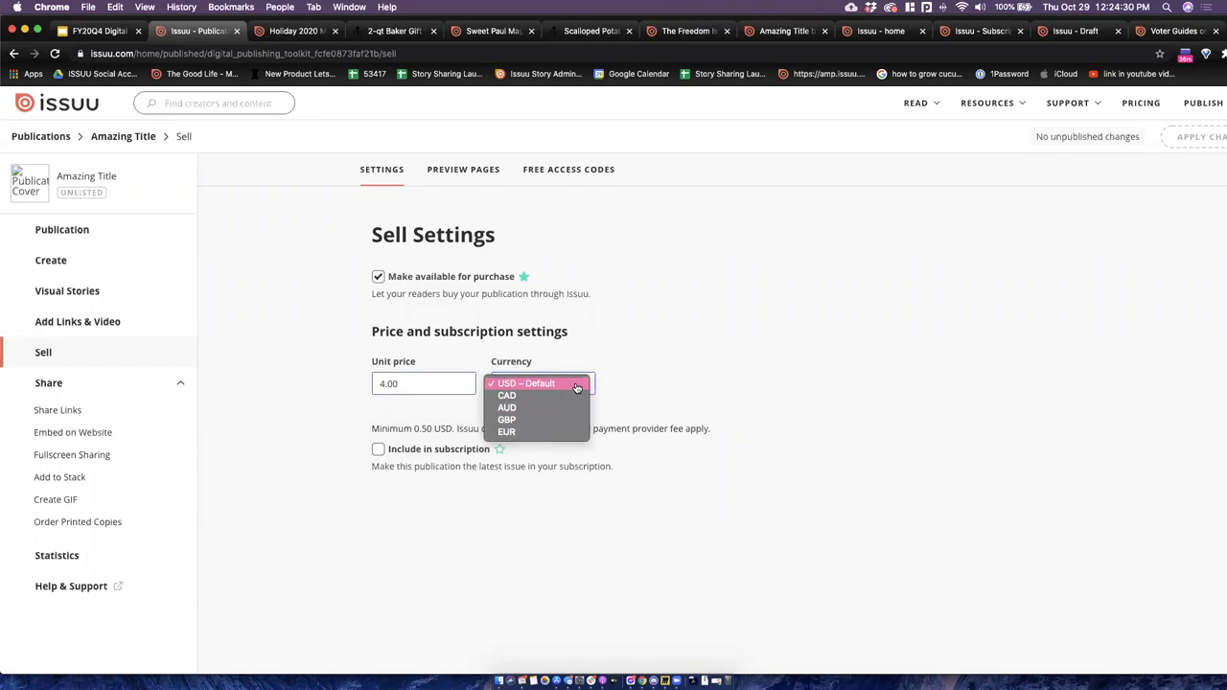
click(665, 341)
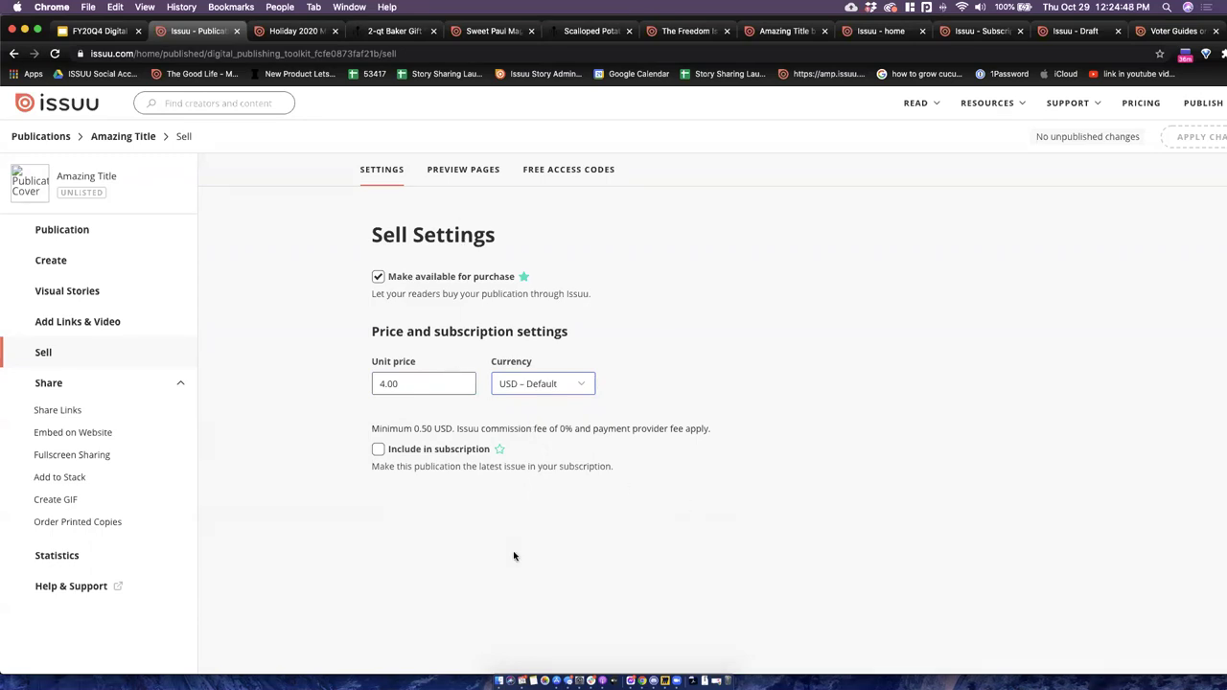
Leave Amazing Title out of the subscription at 0.50 USD and move to Preview Pages.
click(378, 450)
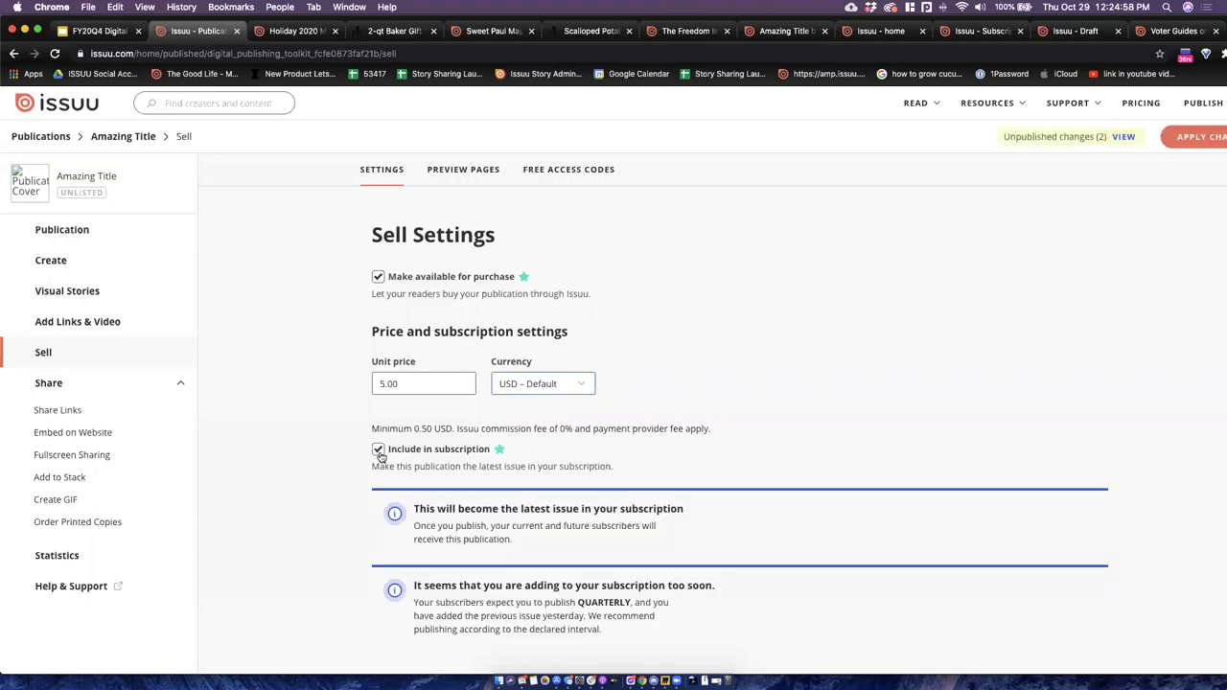
click(379, 451)
click(387, 452)
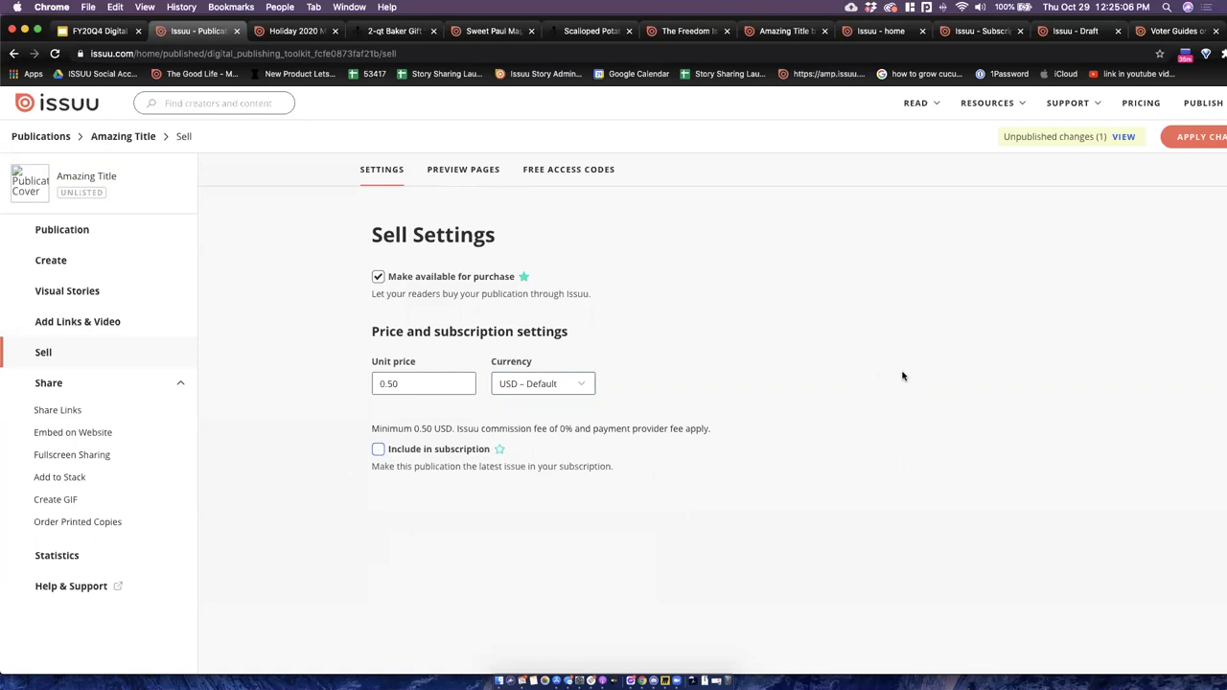
click(487, 165)
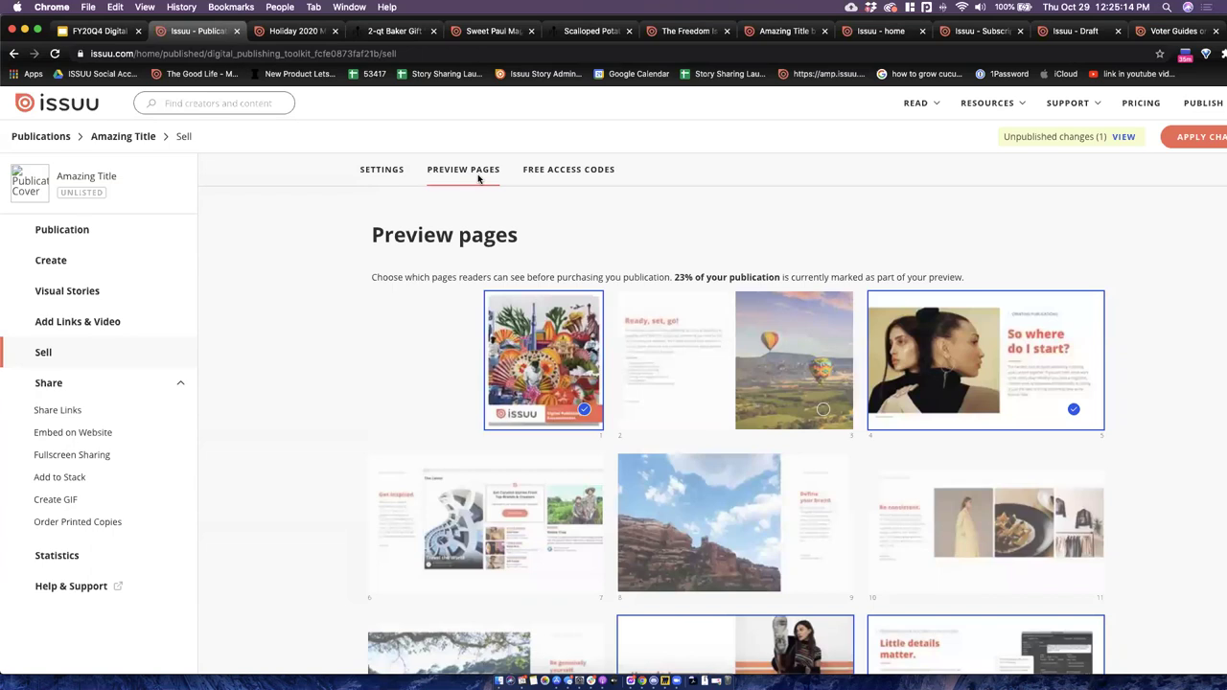
Add spreads 8–9 and 2–3 to the free preview, trying and then dropping 10–11.
scroll(676, 258, down, 1)
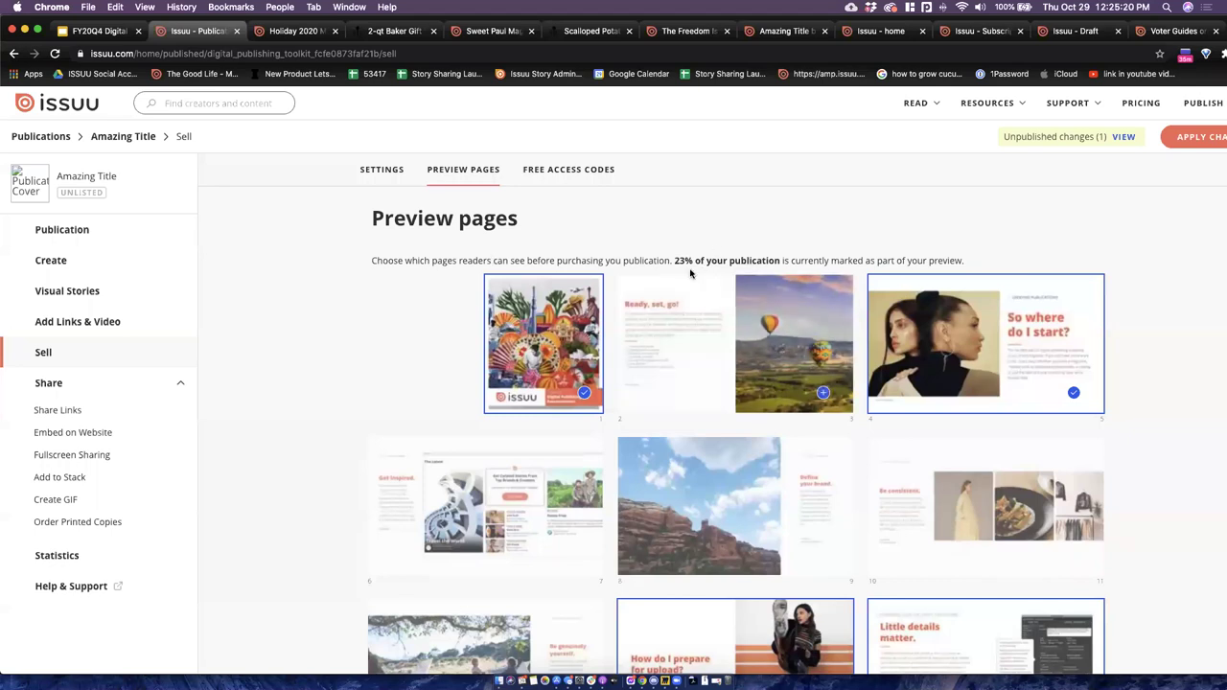
scroll(694, 225, down, 1)
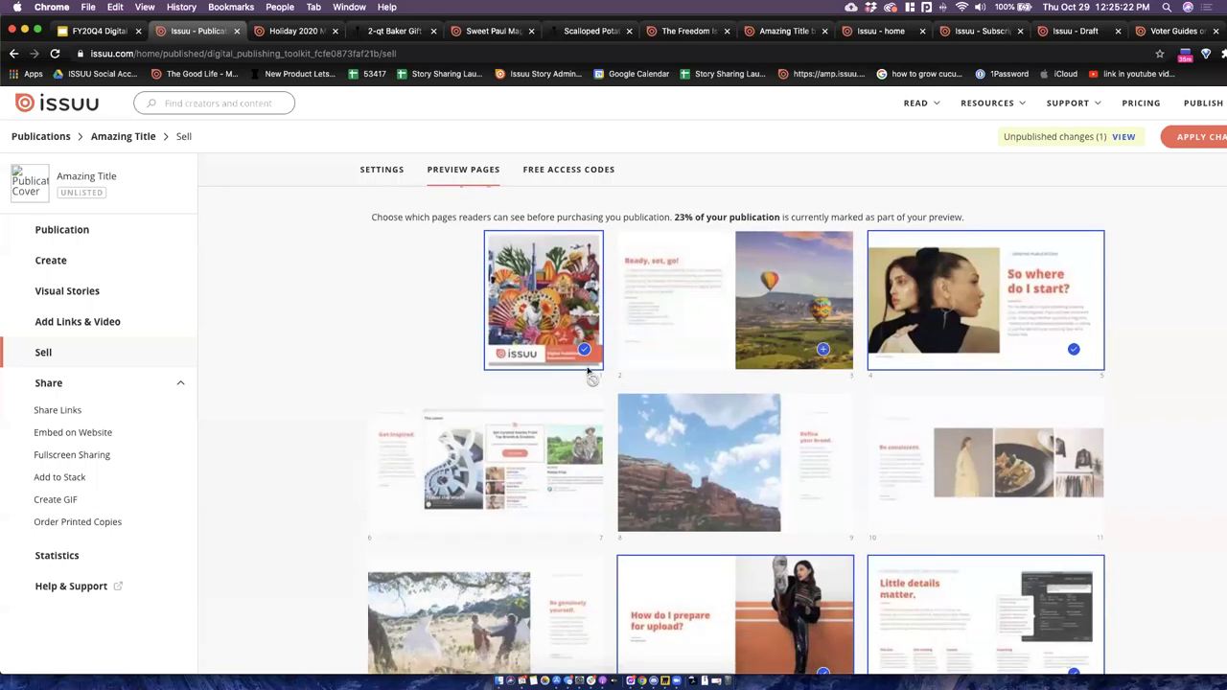
click(704, 497)
click(1058, 441)
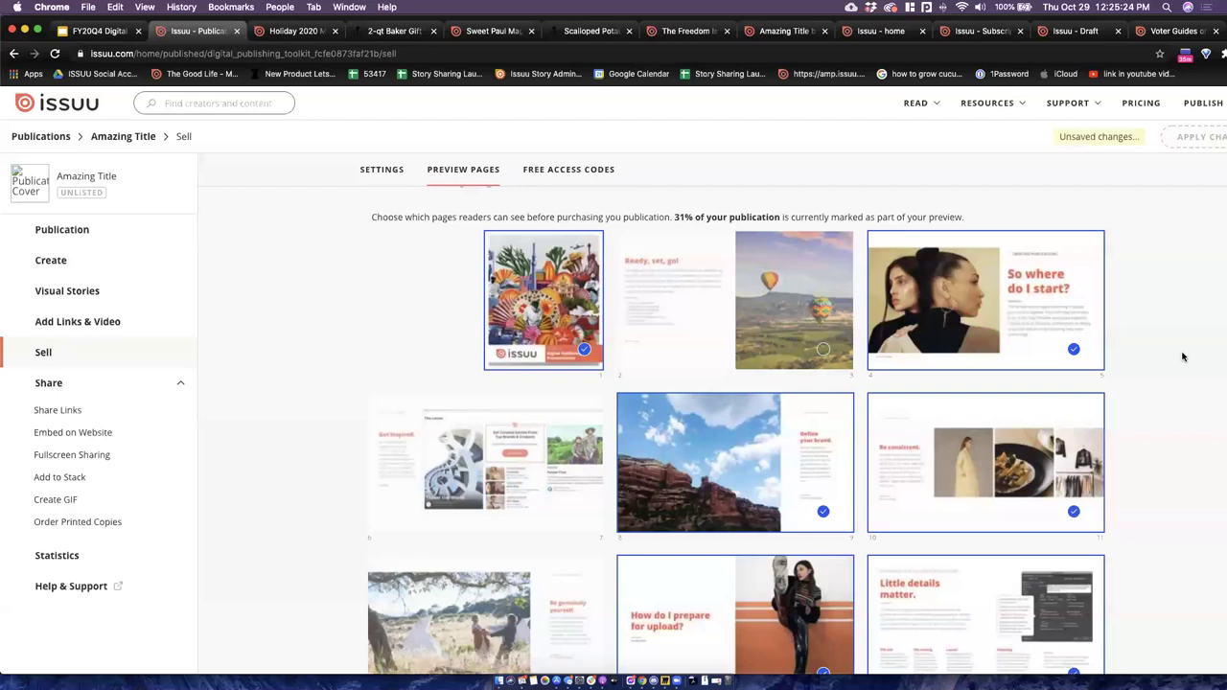
scroll(1103, 402, down, 2)
scroll(1181, 356, down, 3)
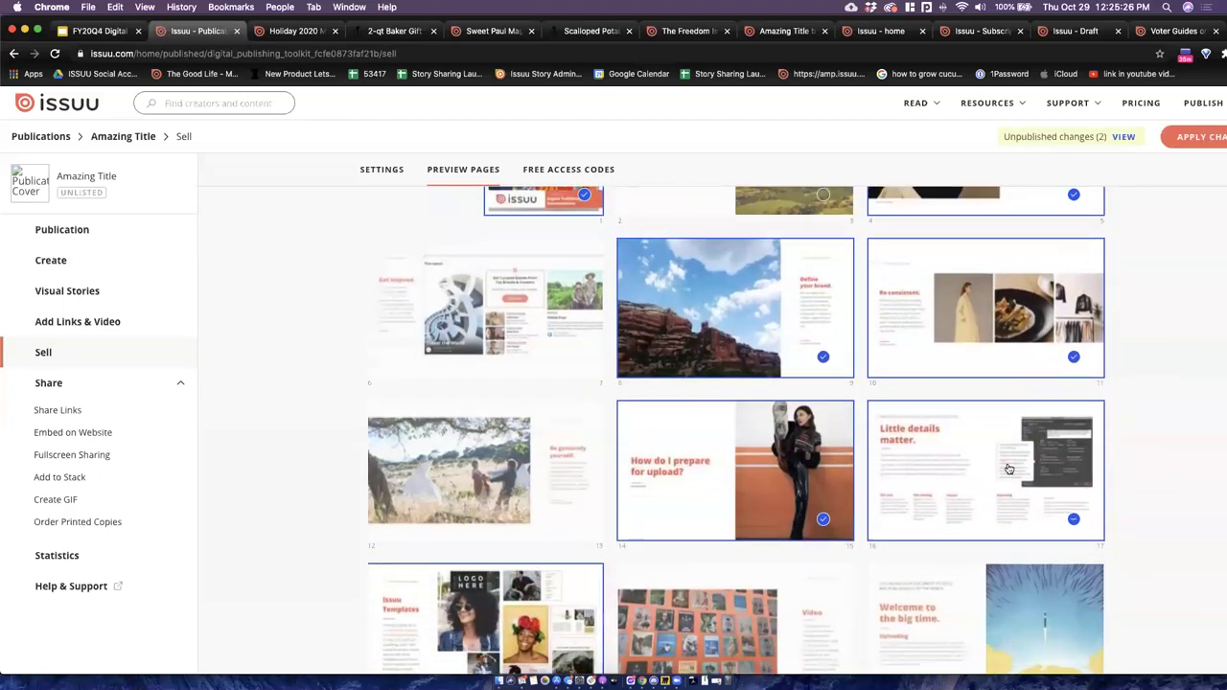
scroll(1188, 451, up, 1)
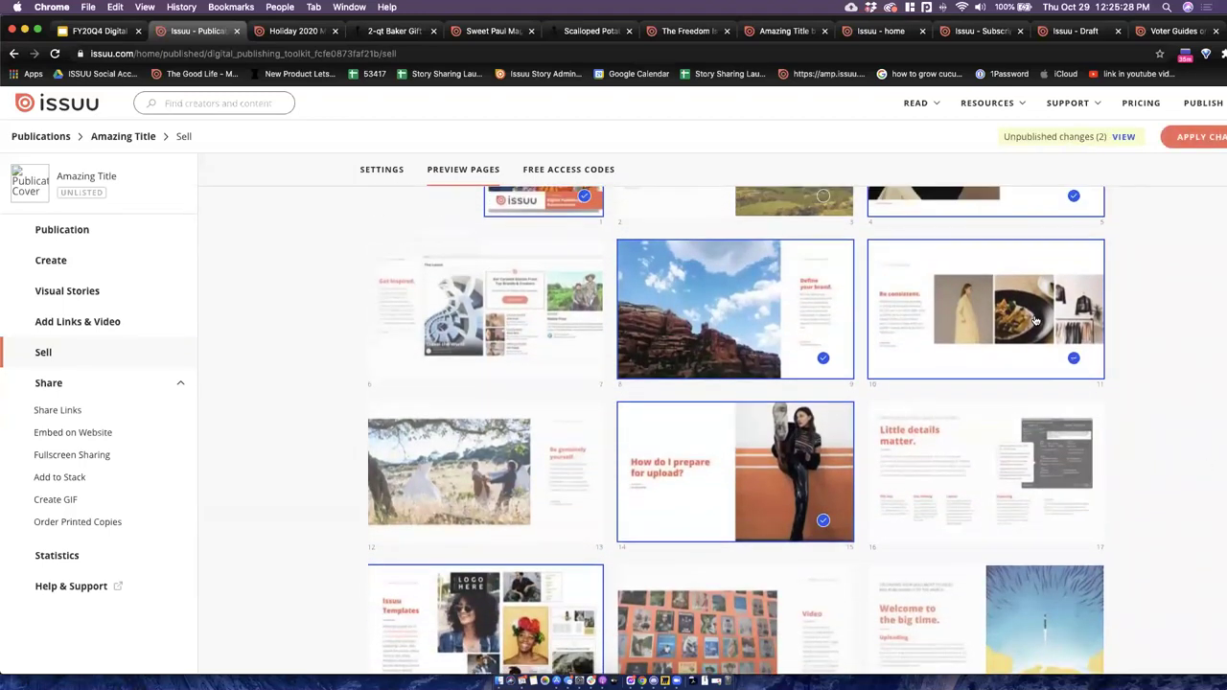
click(1112, 380)
scroll(1115, 386, up, 3)
scroll(1115, 387, up, 2)
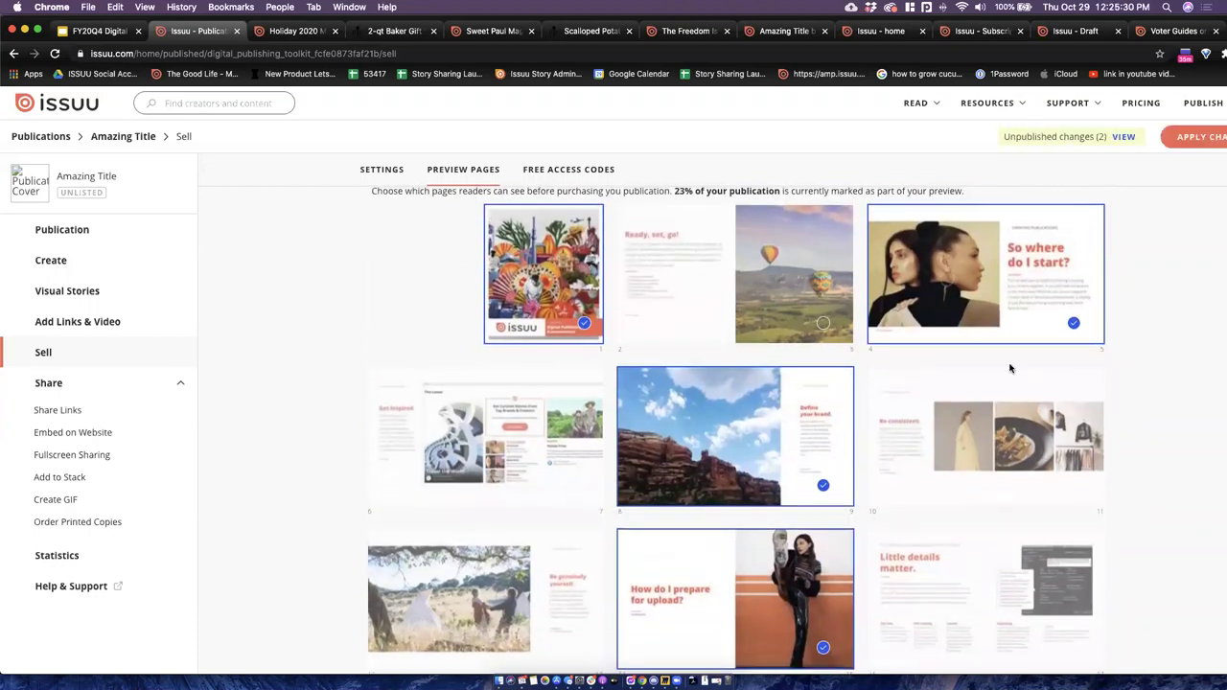
click(710, 303)
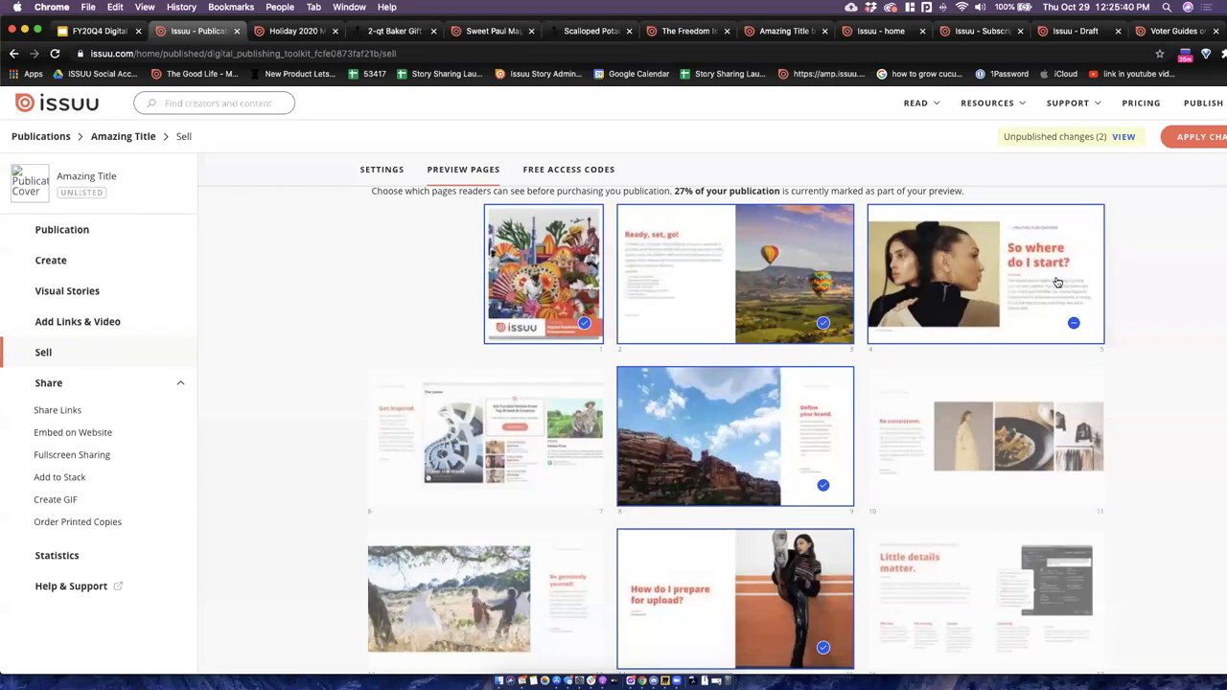
Toggle spread 12–13 back off and remove pages 4–5, keeping the preview at 23%.
scroll(537, 508, down, 2)
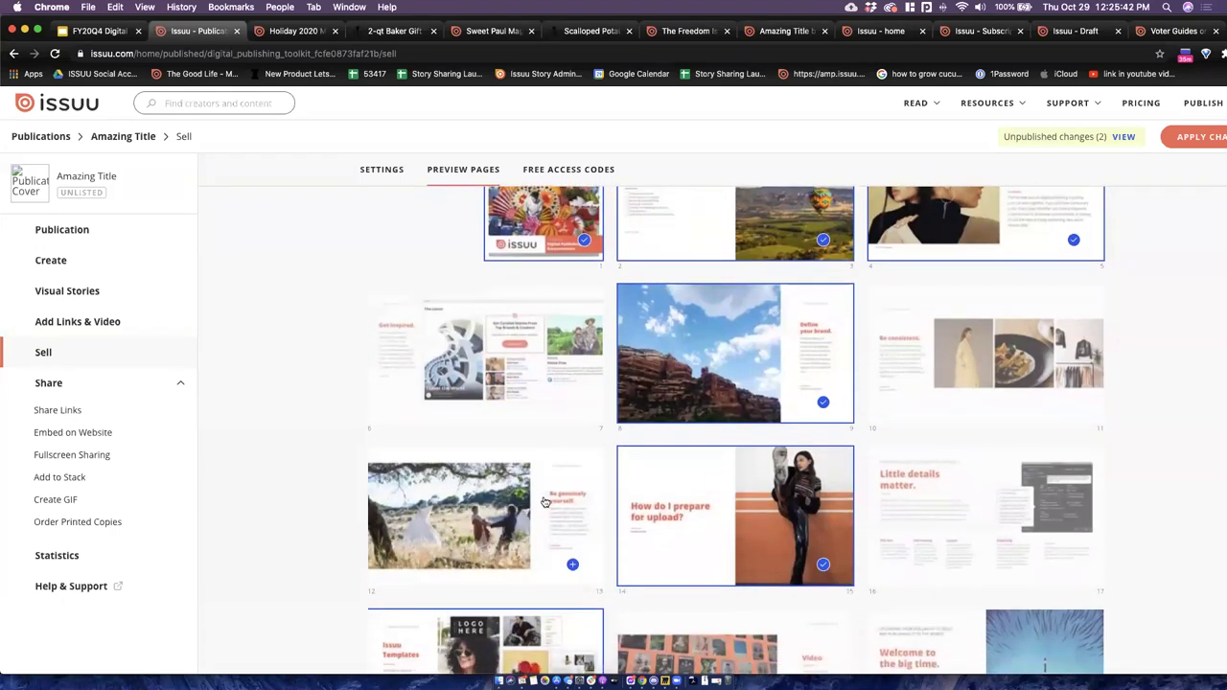
click(544, 501)
scroll(929, 334, up, 2)
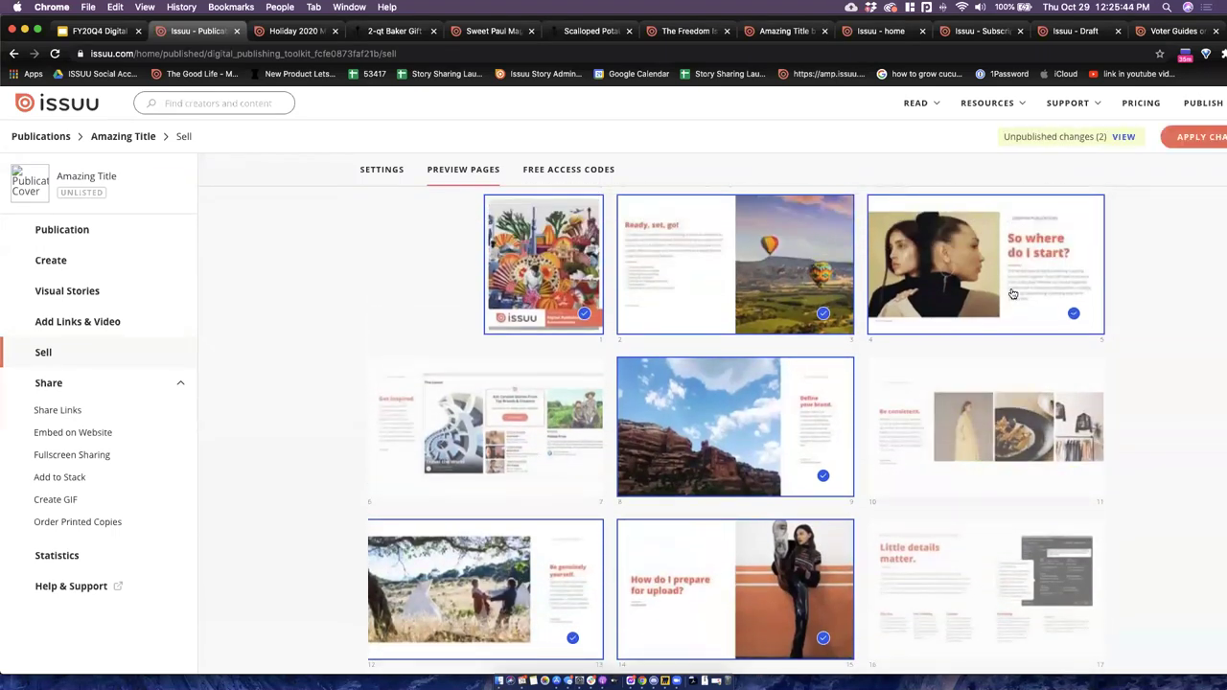
click(566, 571)
click(1074, 313)
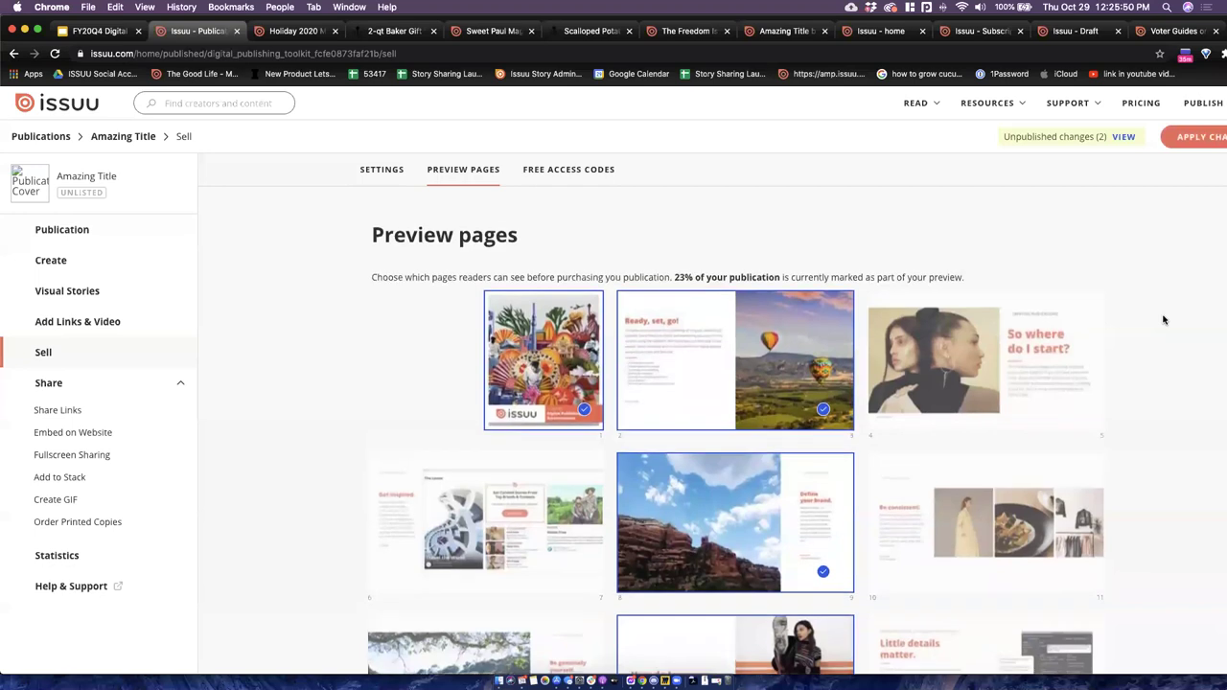
Scroll the Preview Pages grid and clear spreads 24–25 through 34–35 from the free preview.
scroll(1163, 320, down, 10)
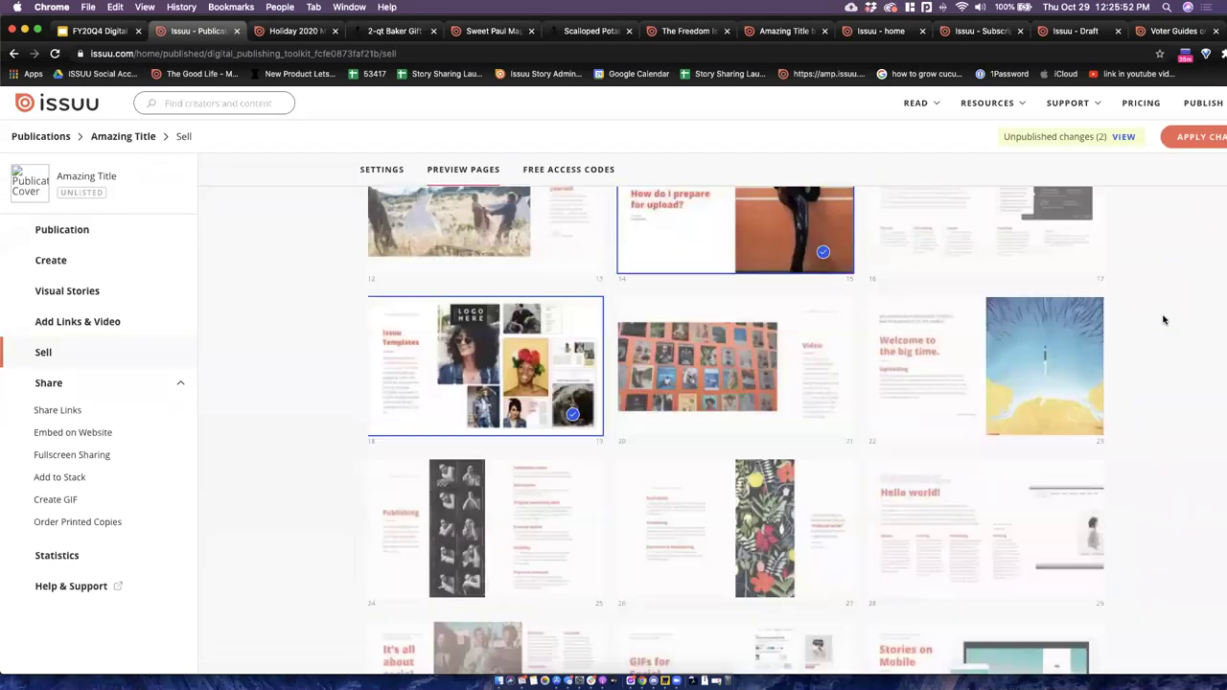
scroll(1164, 319, down, 5)
scroll(1163, 319, up, 5)
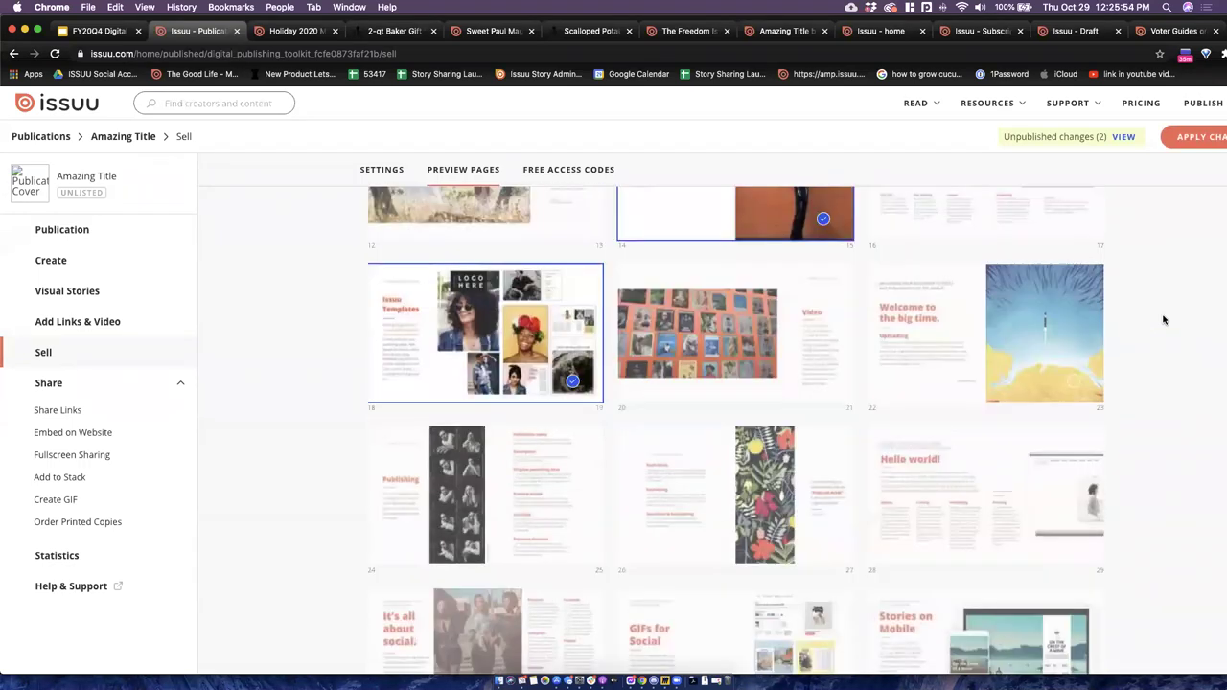
scroll(1164, 320, up, 5)
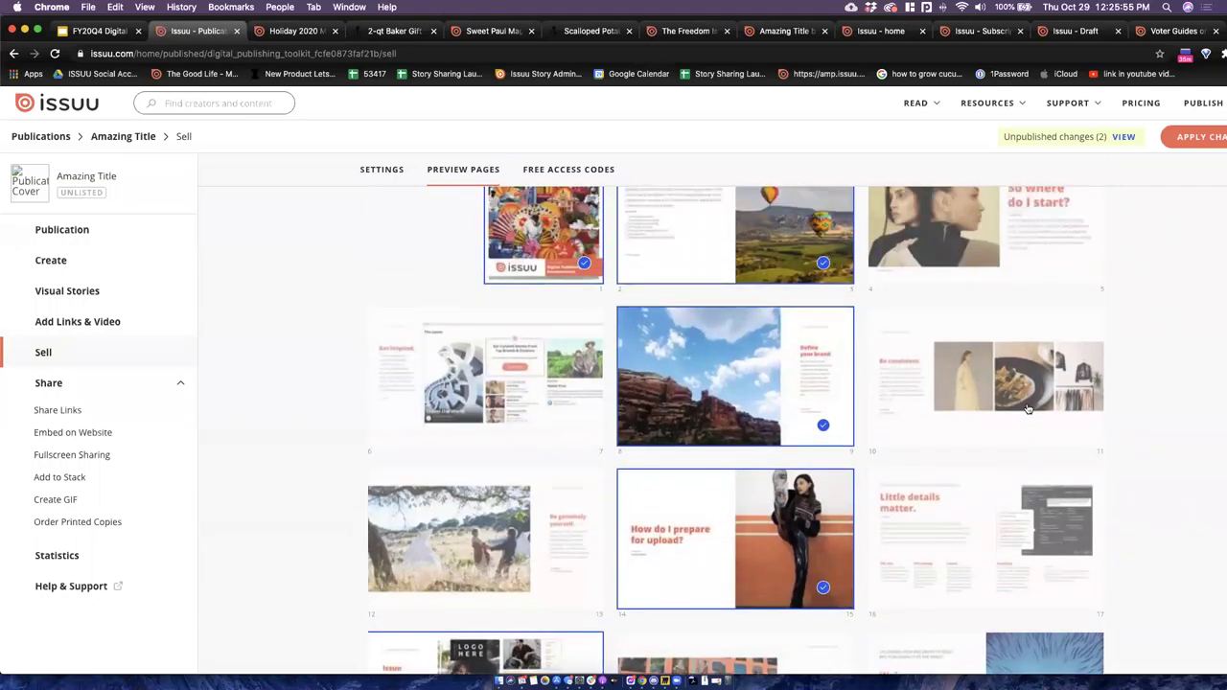
scroll(1045, 461, down, 5)
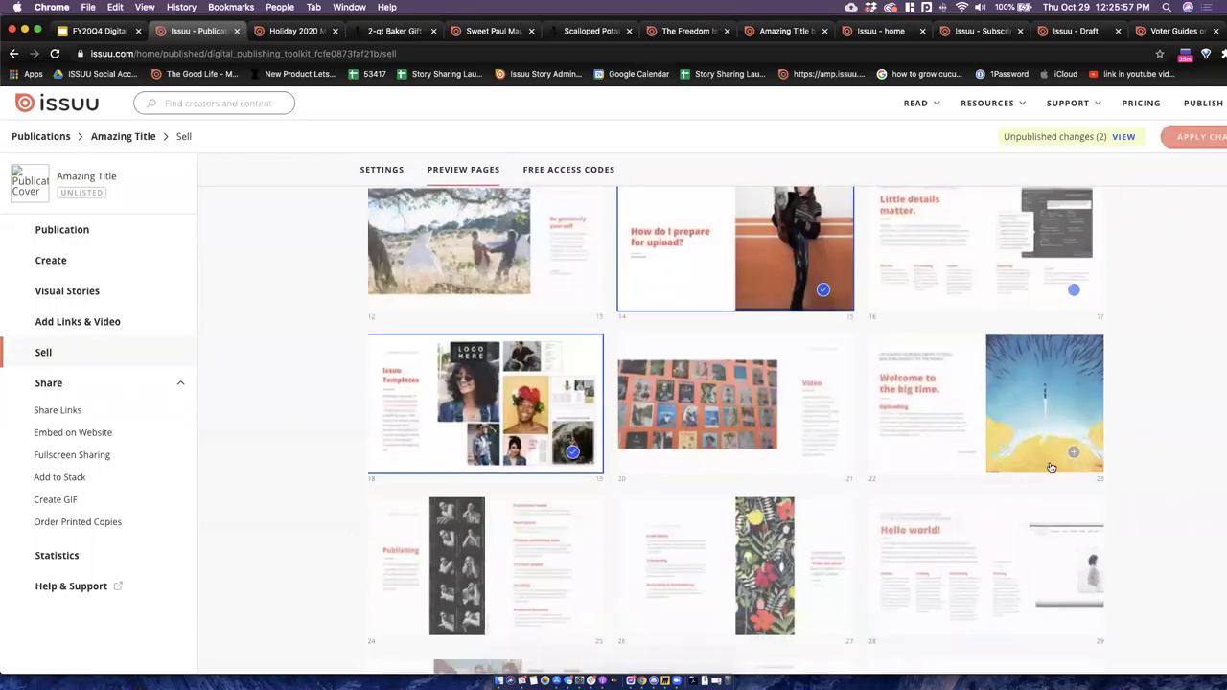
scroll(639, 471, down, 2)
scroll(668, 544, down, 1)
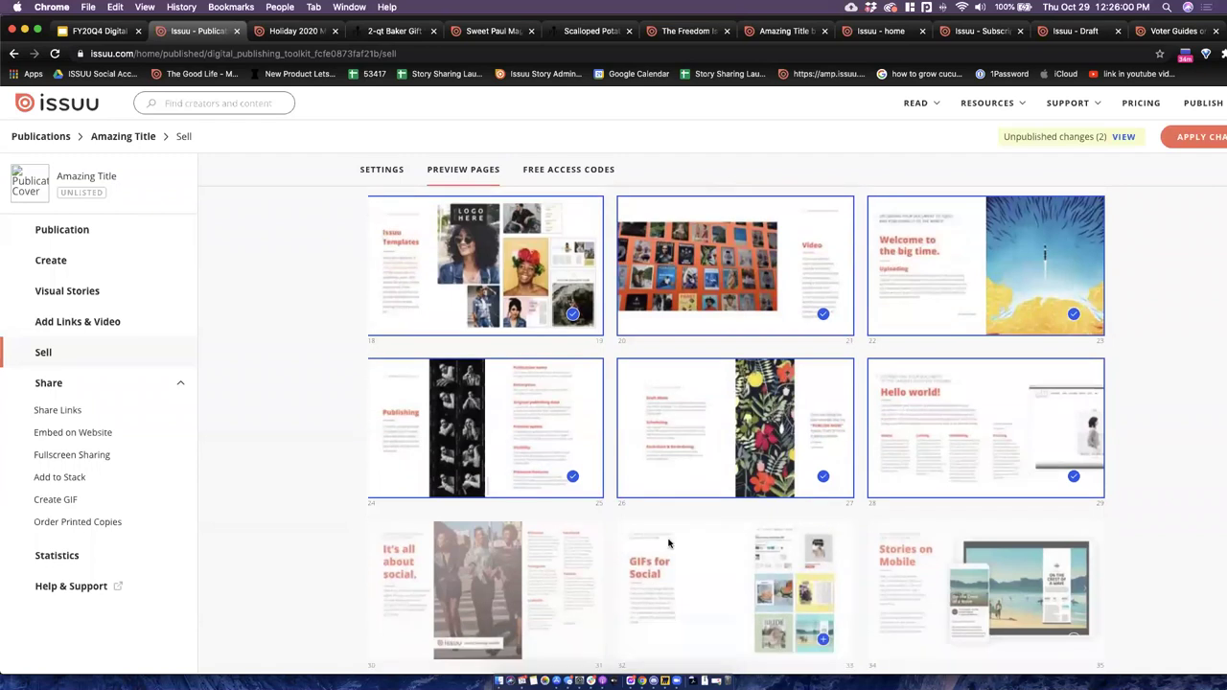
scroll(937, 515, down, 3)
click(1022, 409)
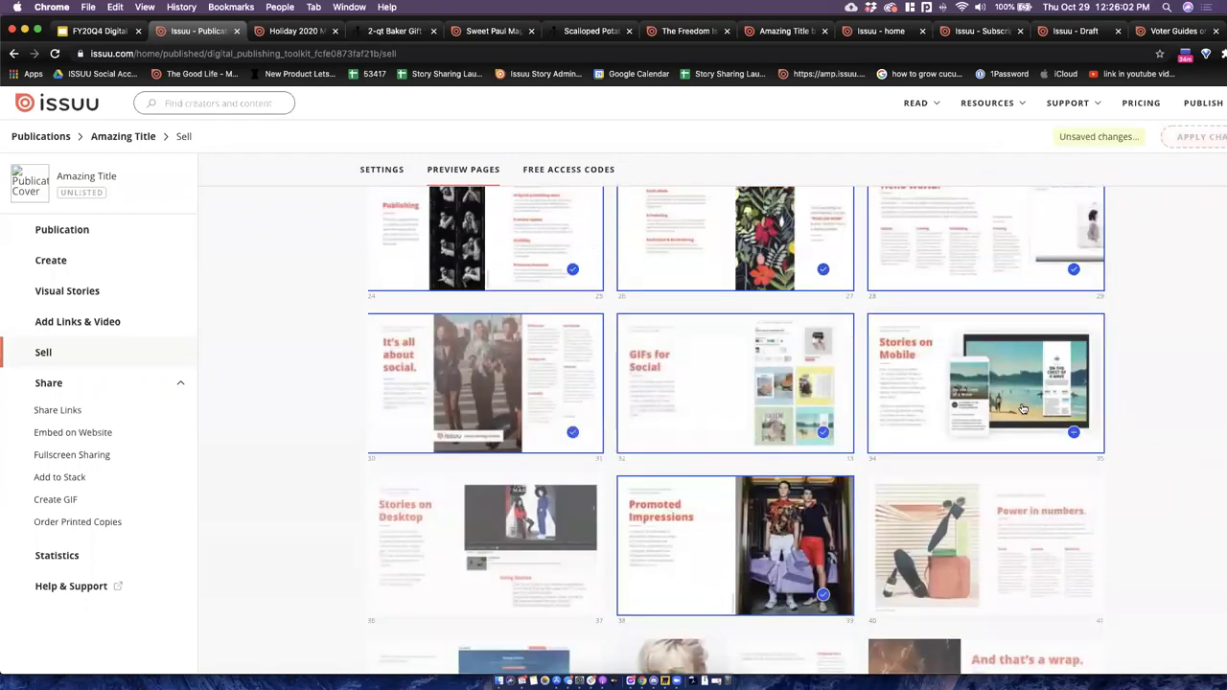
click(1022, 410)
click(733, 380)
click(518, 383)
click(994, 274)
click(671, 254)
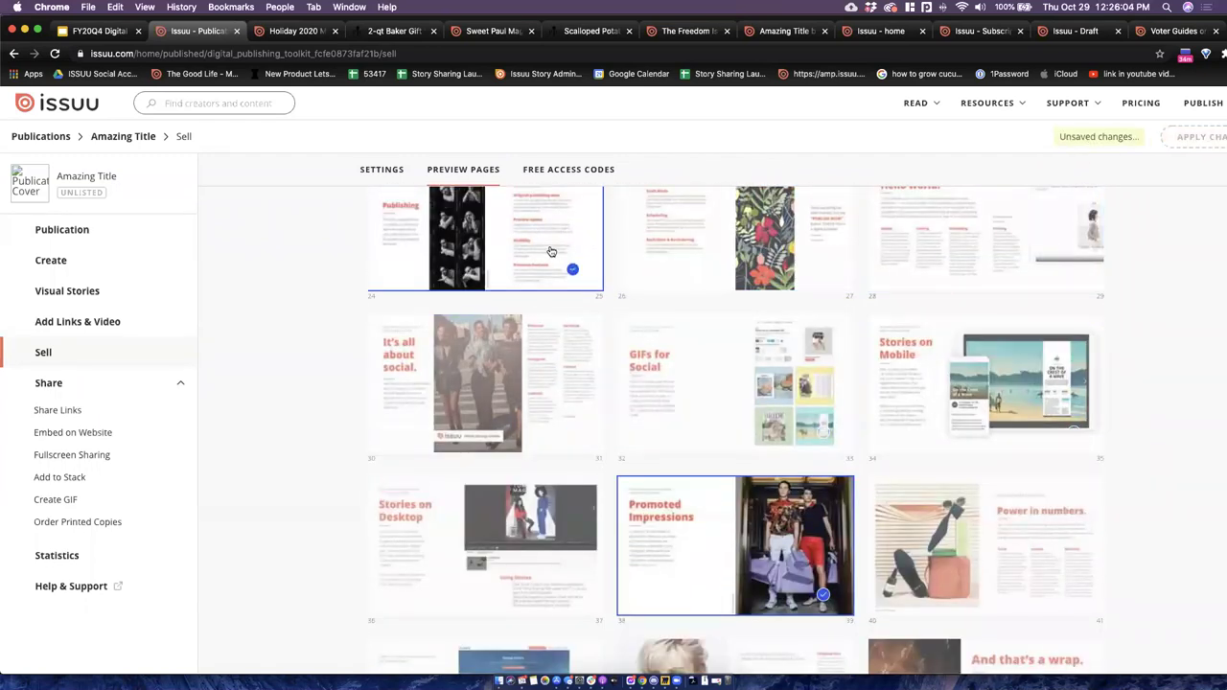
click(551, 251)
scroll(844, 309, up, 4)
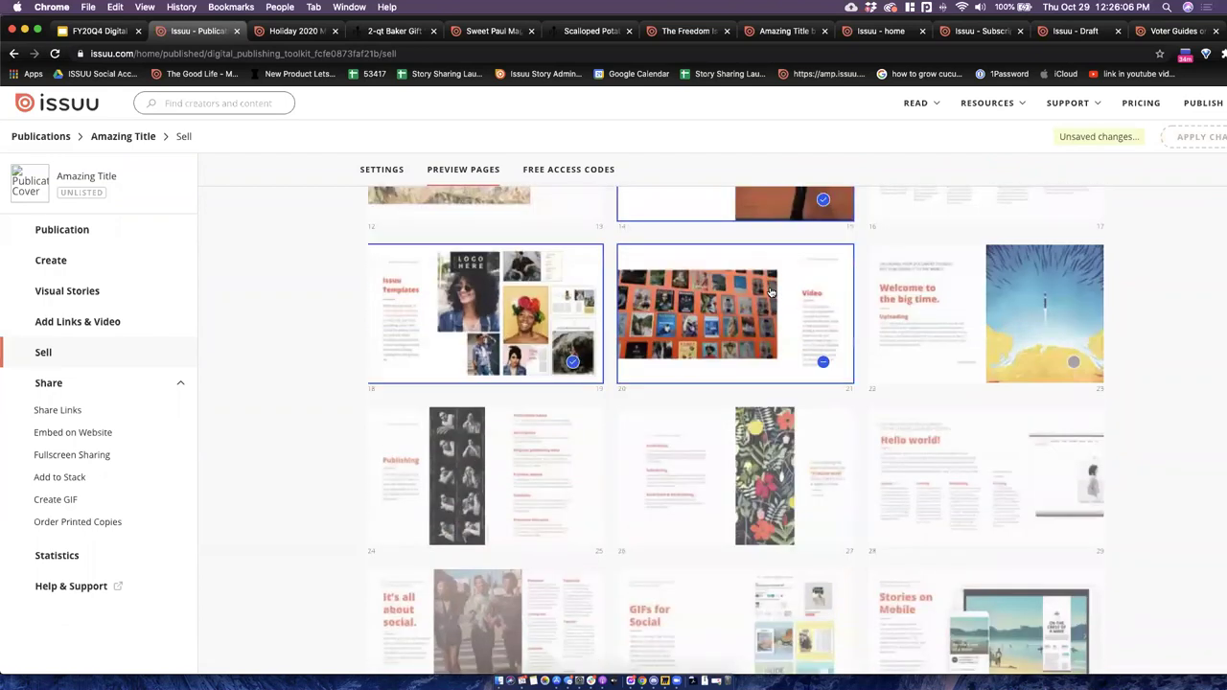
scroll(769, 288, up, 5)
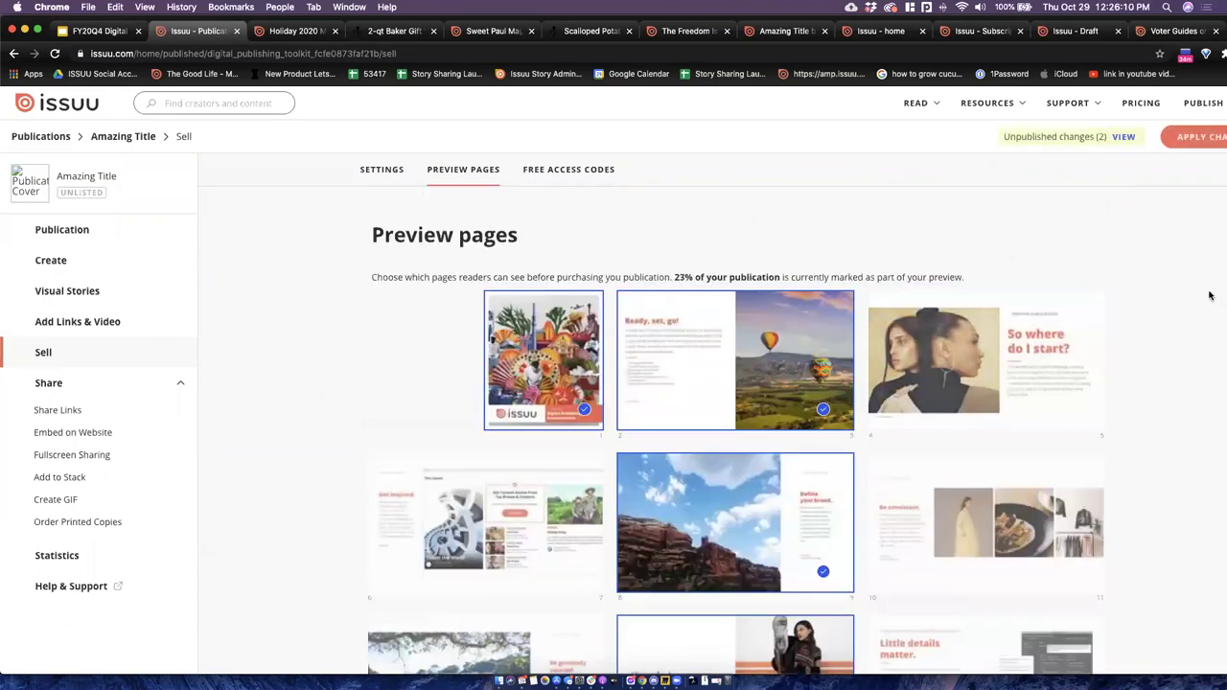
Highlight the 23% preview figure, then view Free Access Codes listing 100 unlimited-use codes.
drag(675, 277, 778, 281)
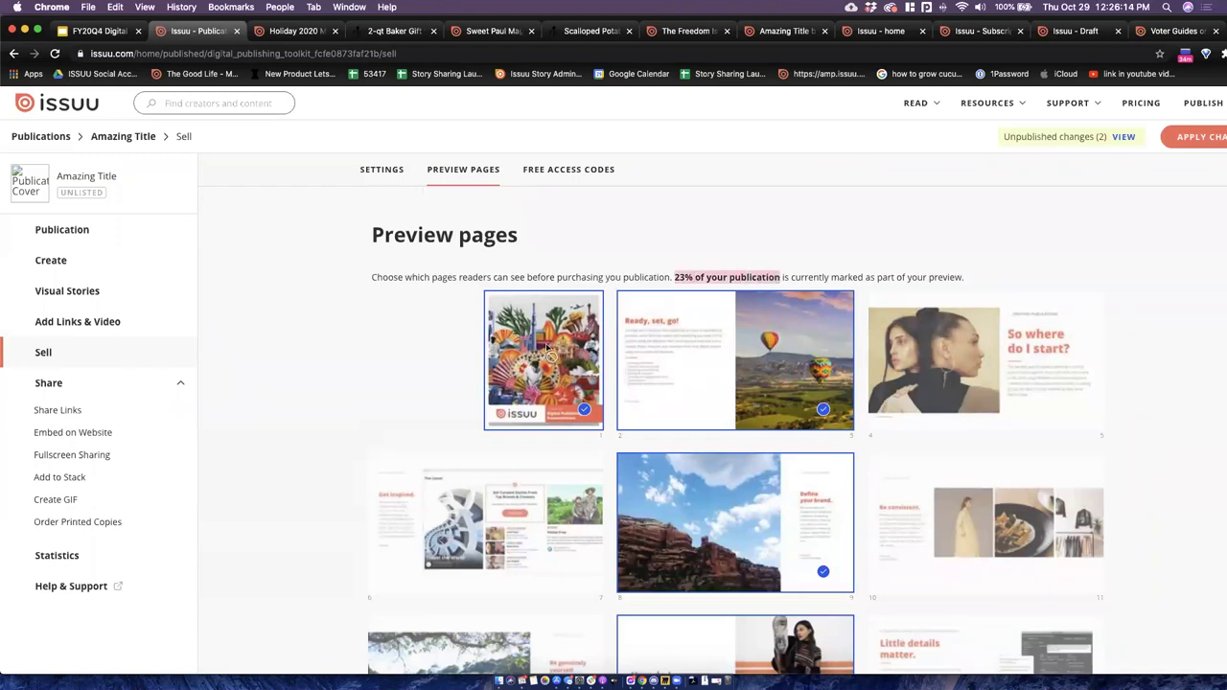
click(713, 248)
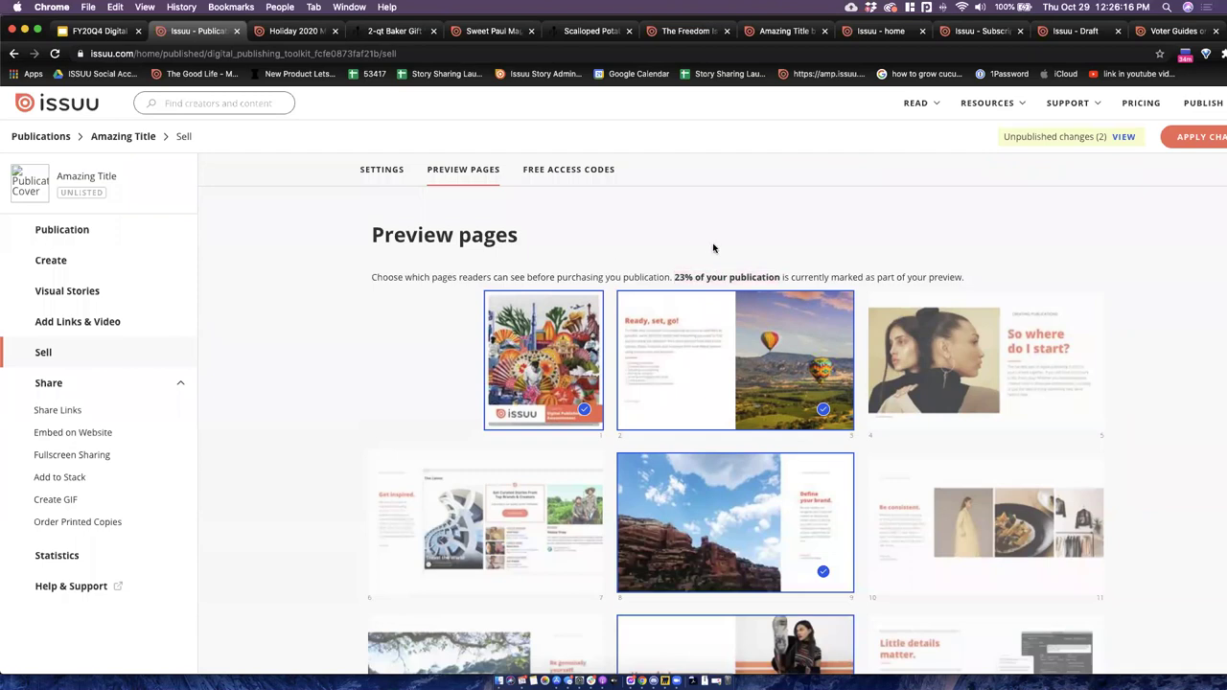
click(572, 173)
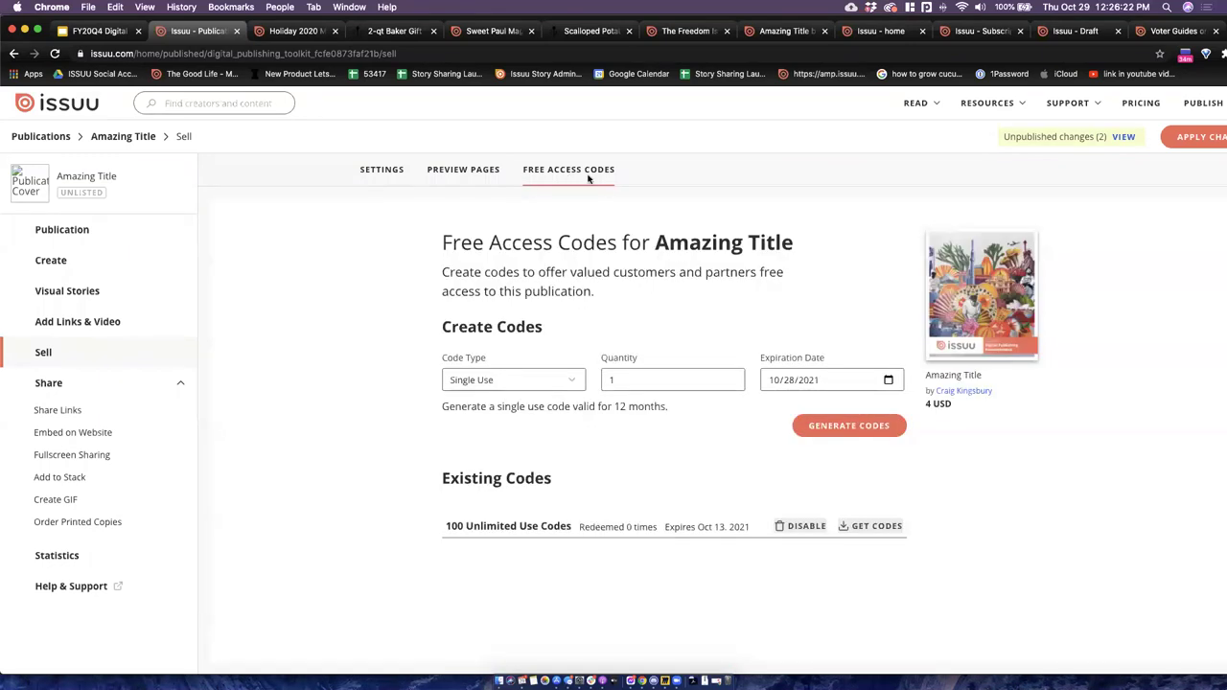
Leave the free access code type as Single Use and return to the sell settings.
click(509, 388)
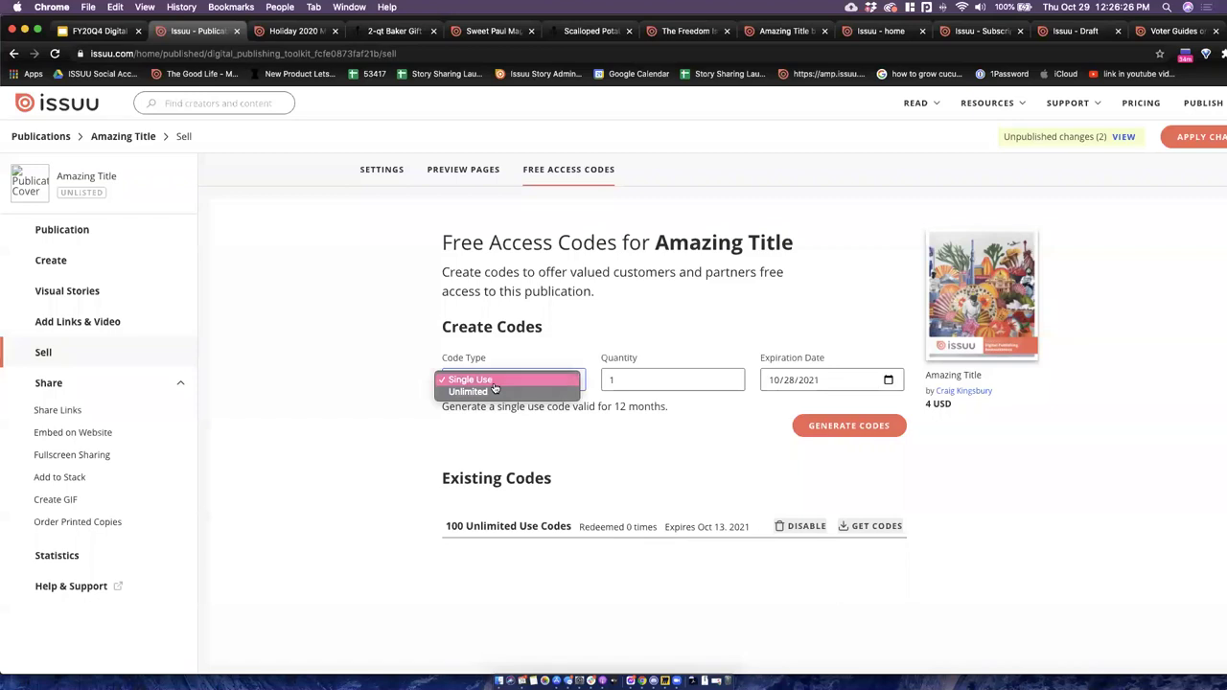
click(603, 343)
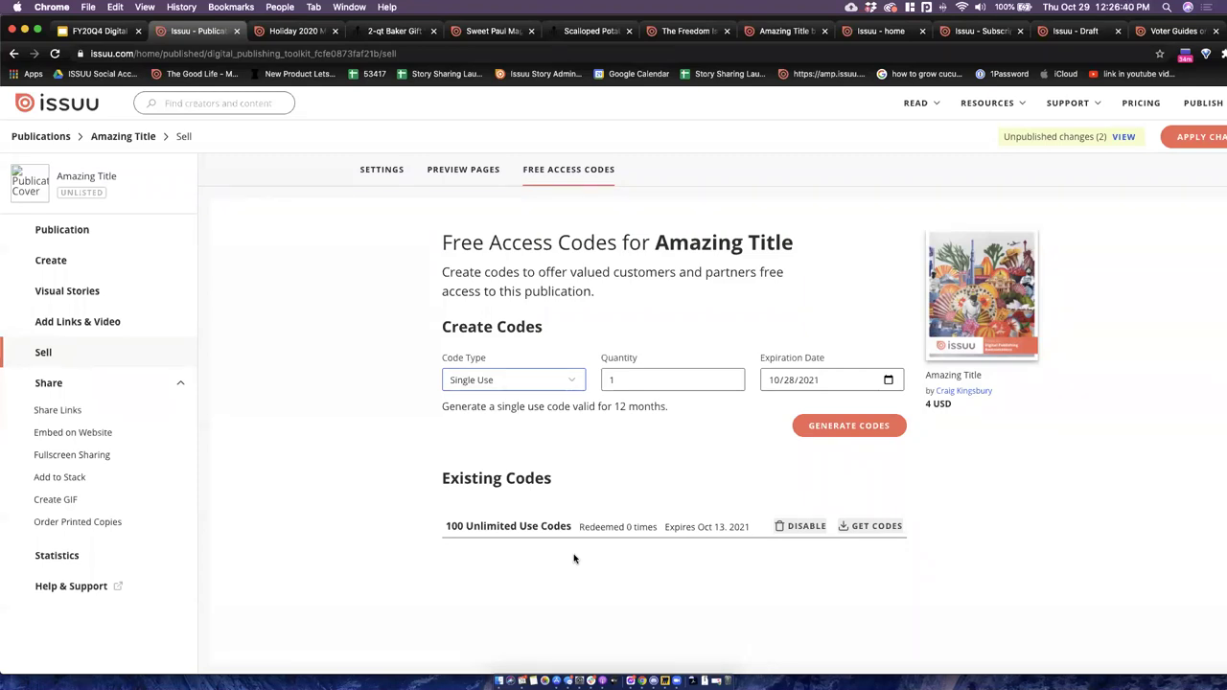
click(384, 169)
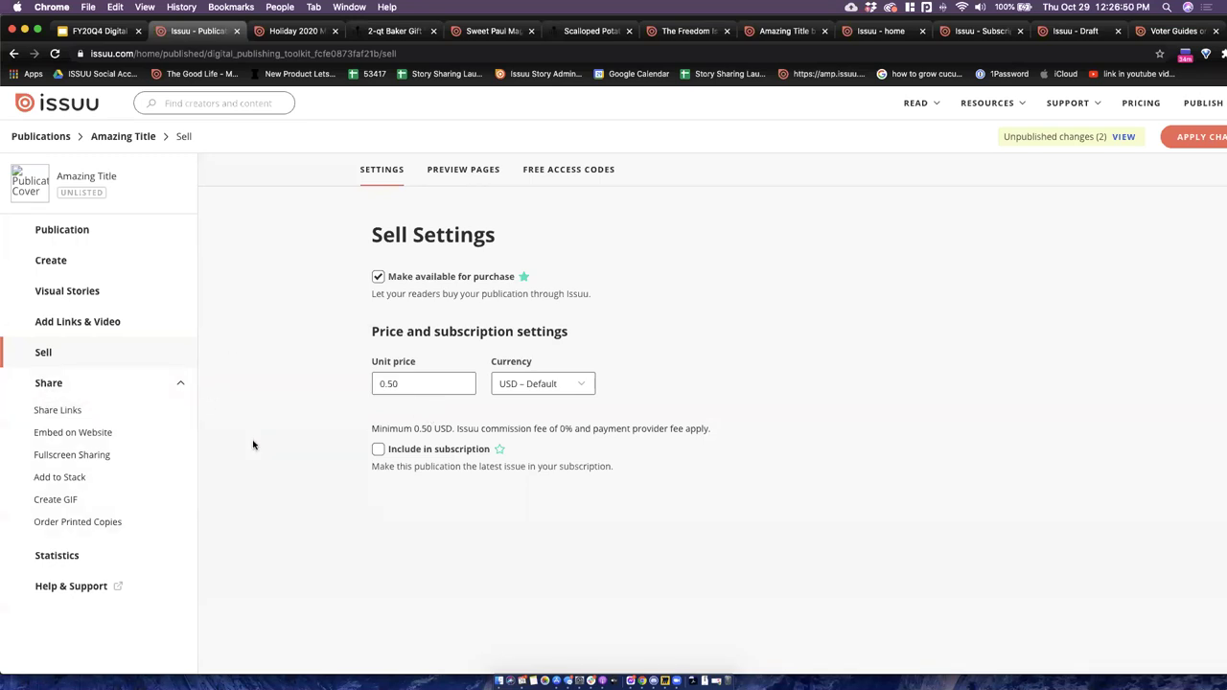
Publish Amazing Title's pending sale settings at a 0.50 USD unit price.
click(48, 384)
click(48, 396)
click(1195, 142)
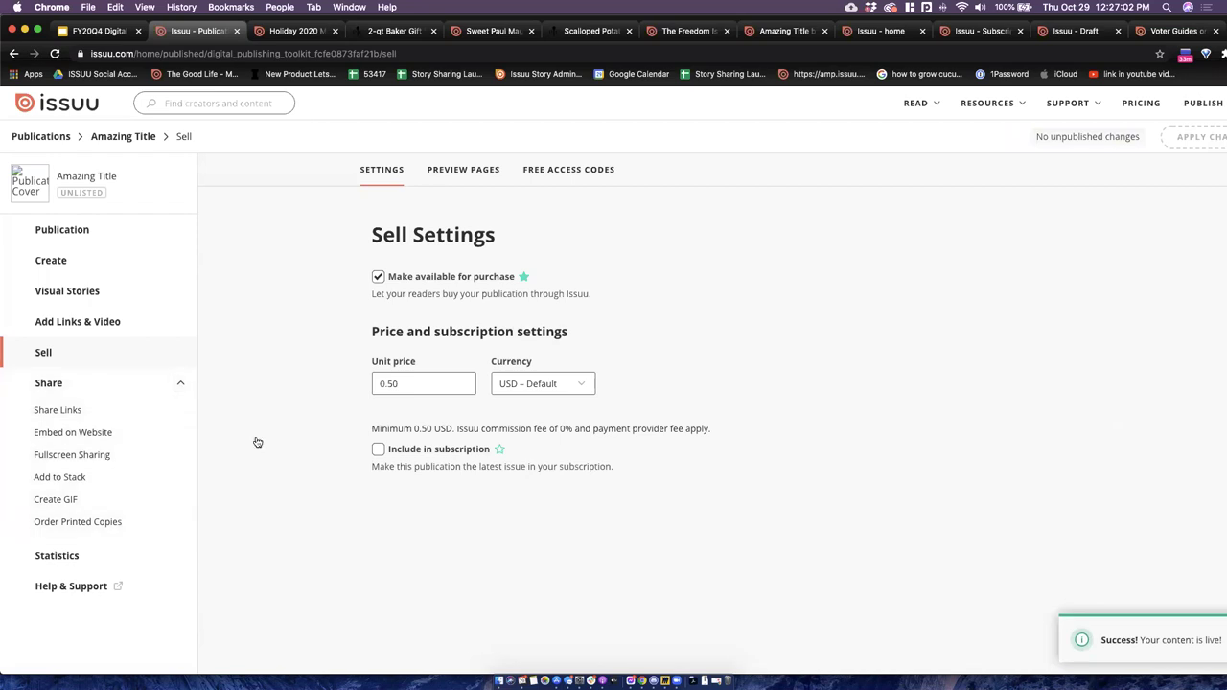
click(80, 386)
Copy the publication's share link and load it in another browser tab.
click(80, 386)
click(72, 407)
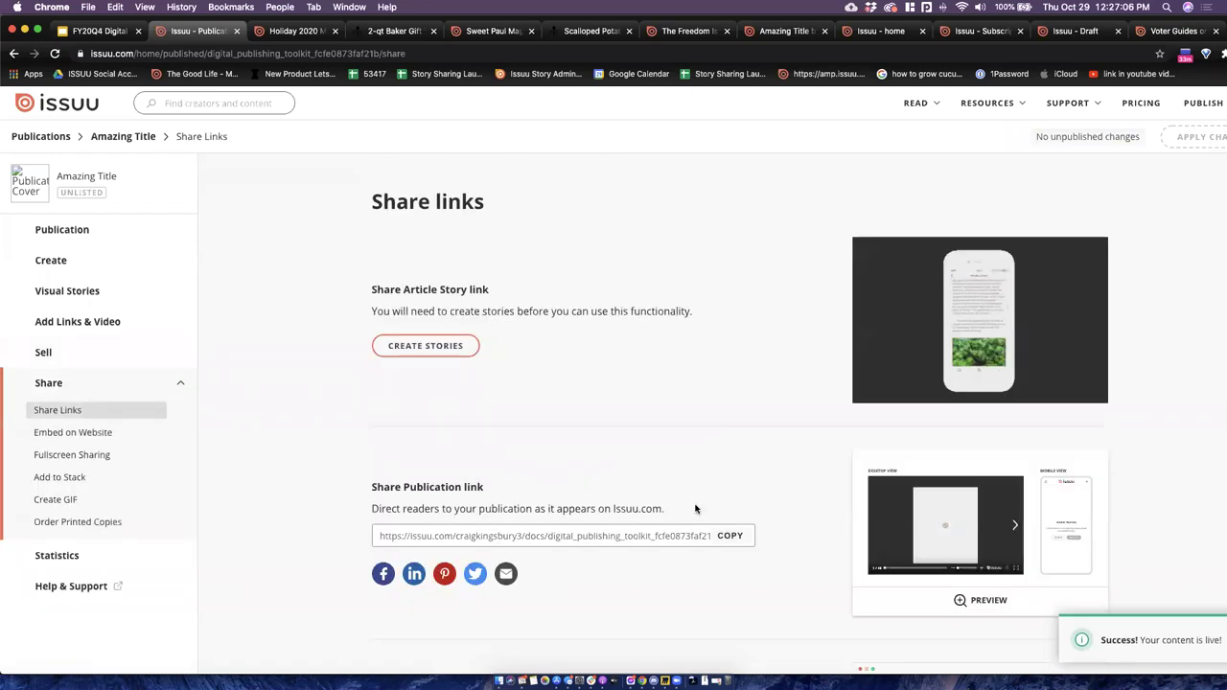
click(729, 536)
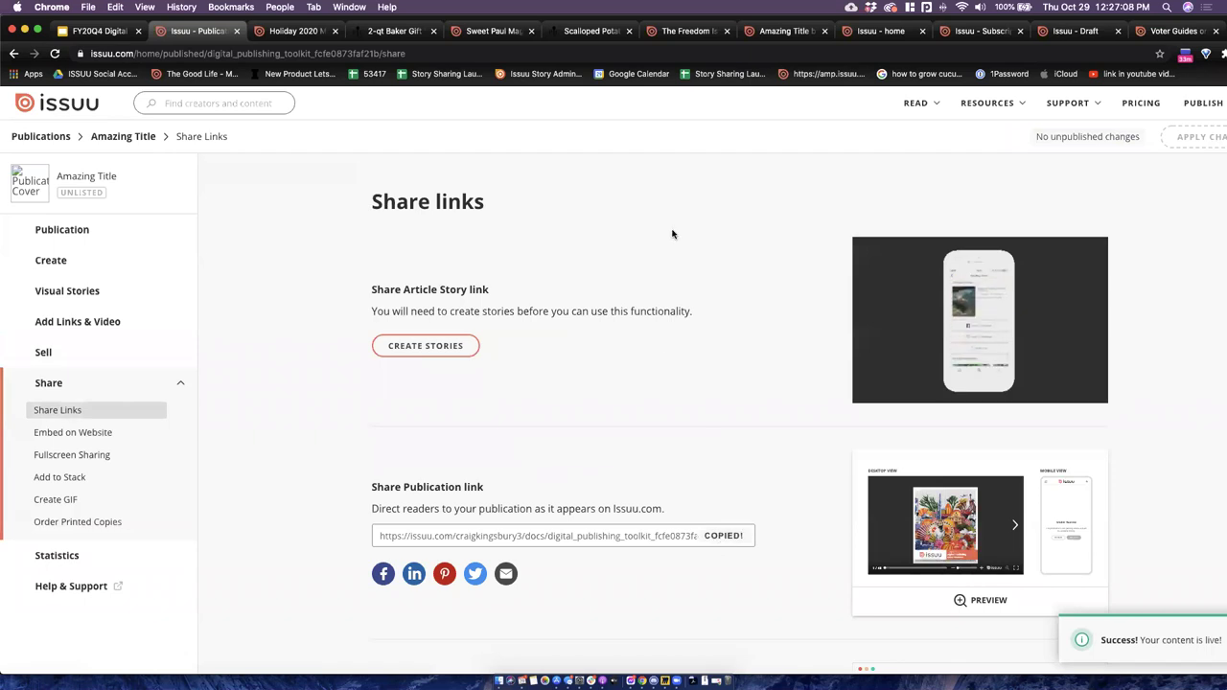
click(292, 32)
click(288, 53)
key(ctrl+v)
key(Return)
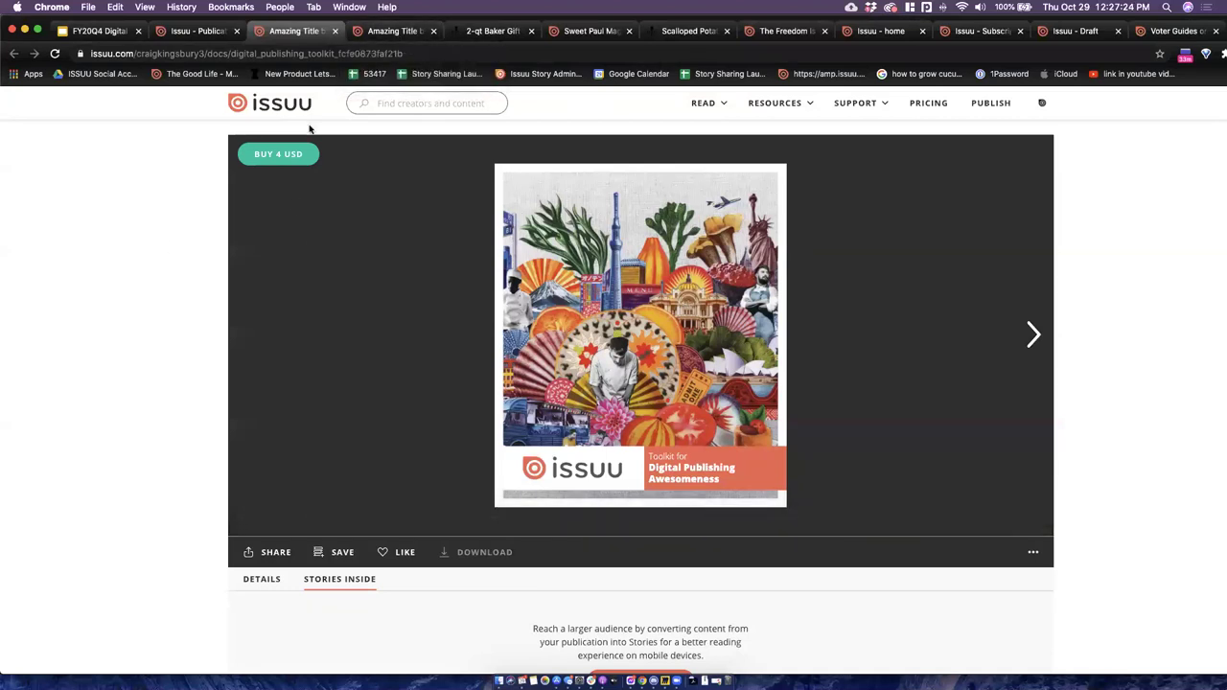
Flip through the publication's pages, jump back to the cover, and return to the share settings.
click(1035, 332)
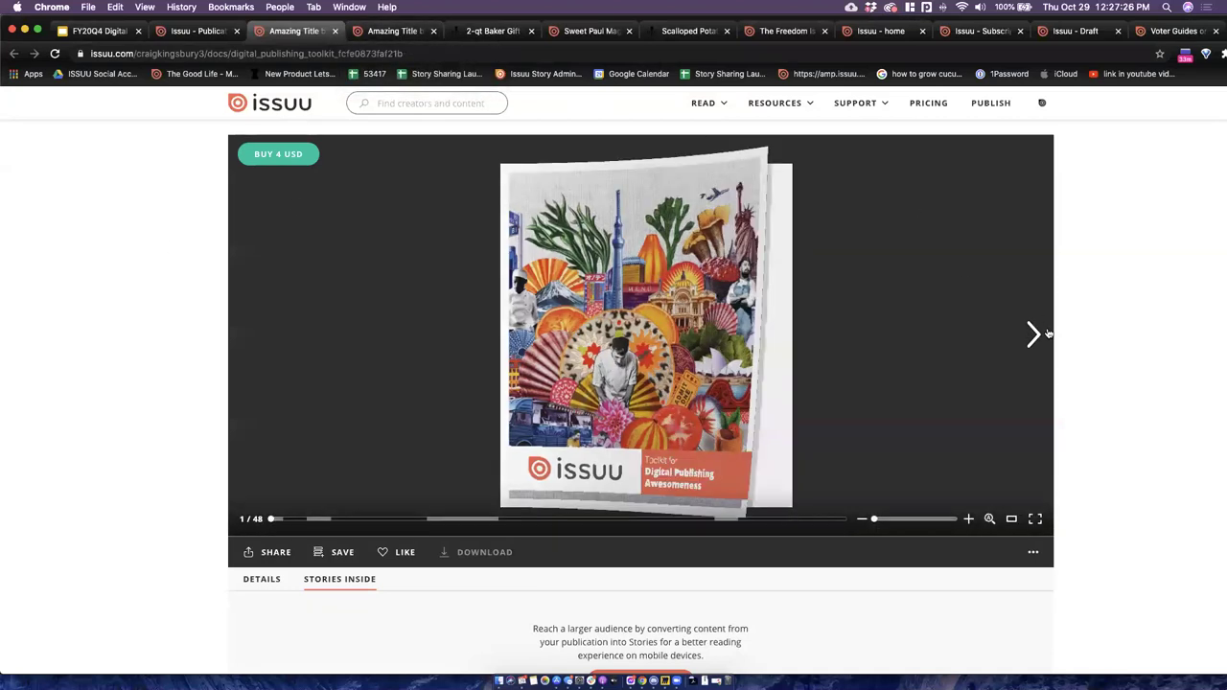
click(1034, 333)
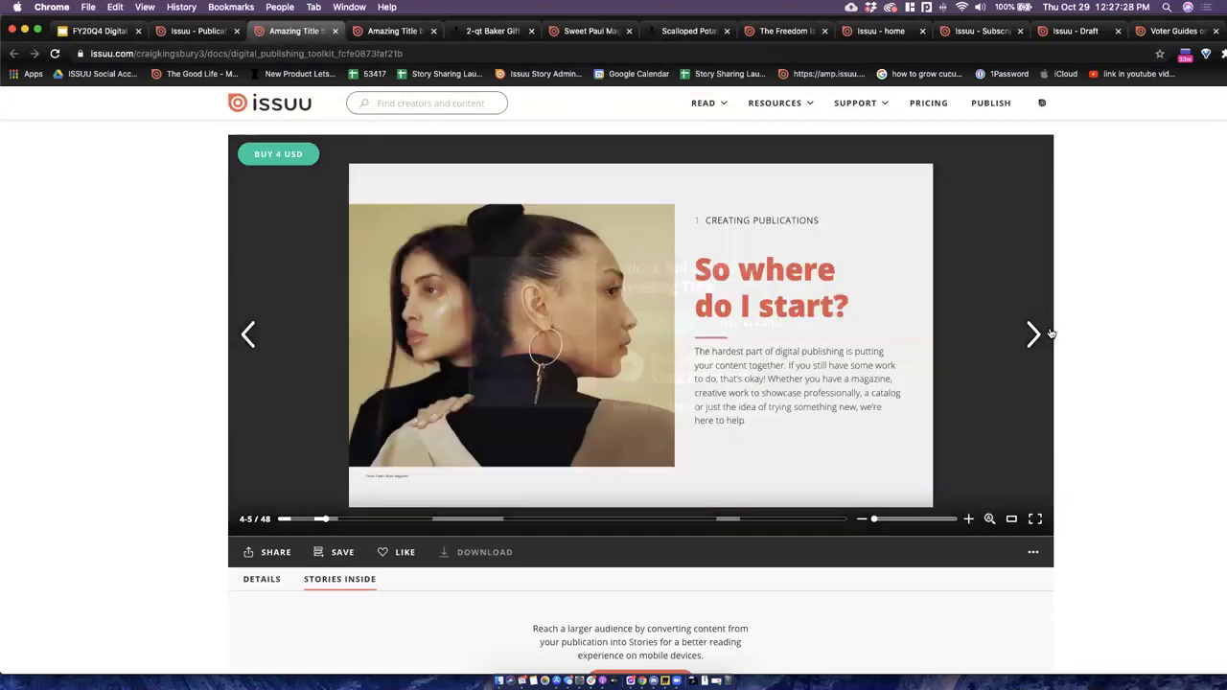
click(280, 517)
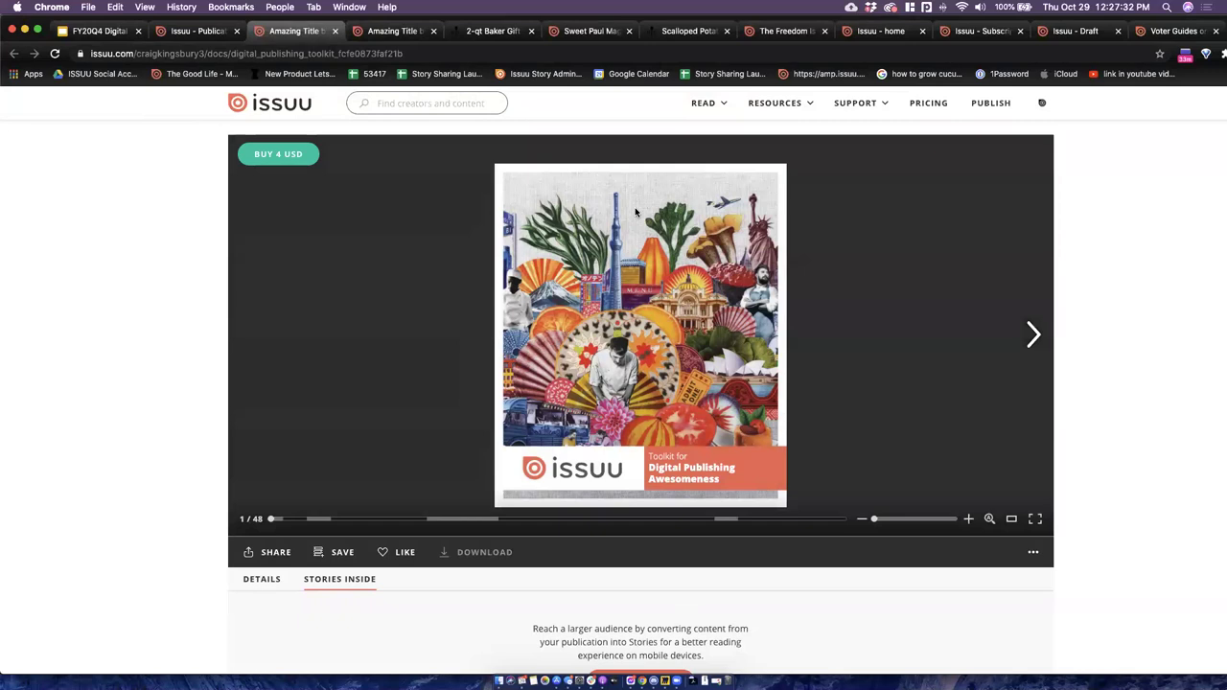
click(192, 32)
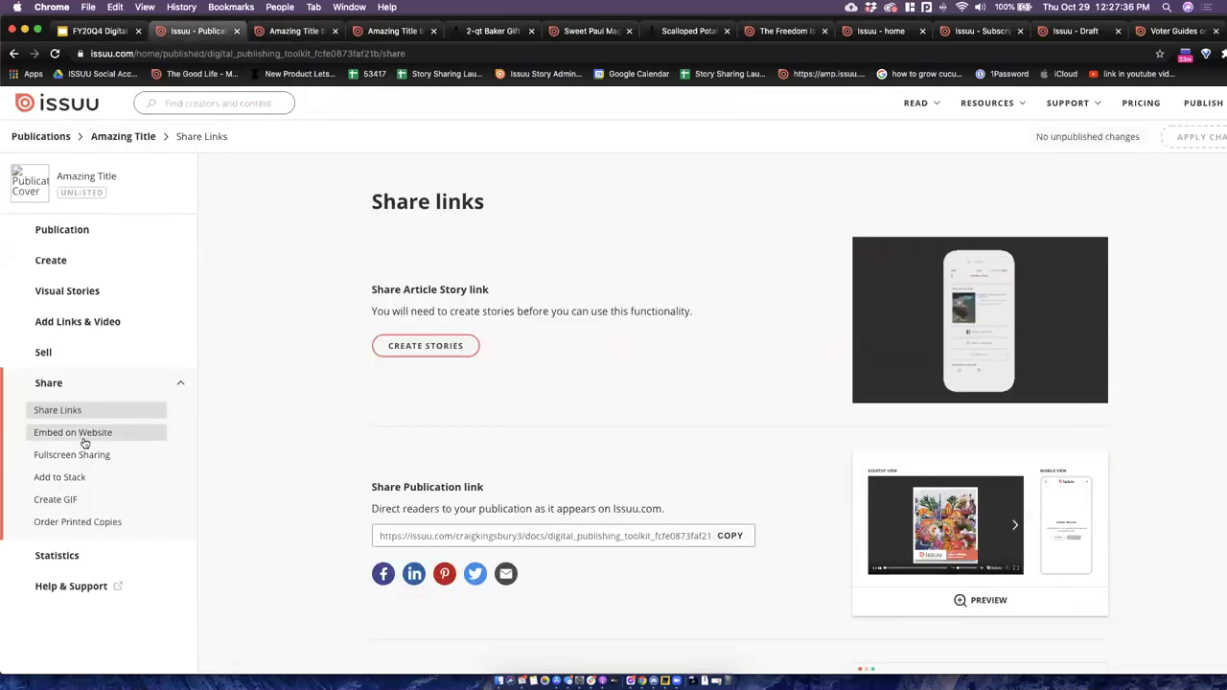
click(146, 427)
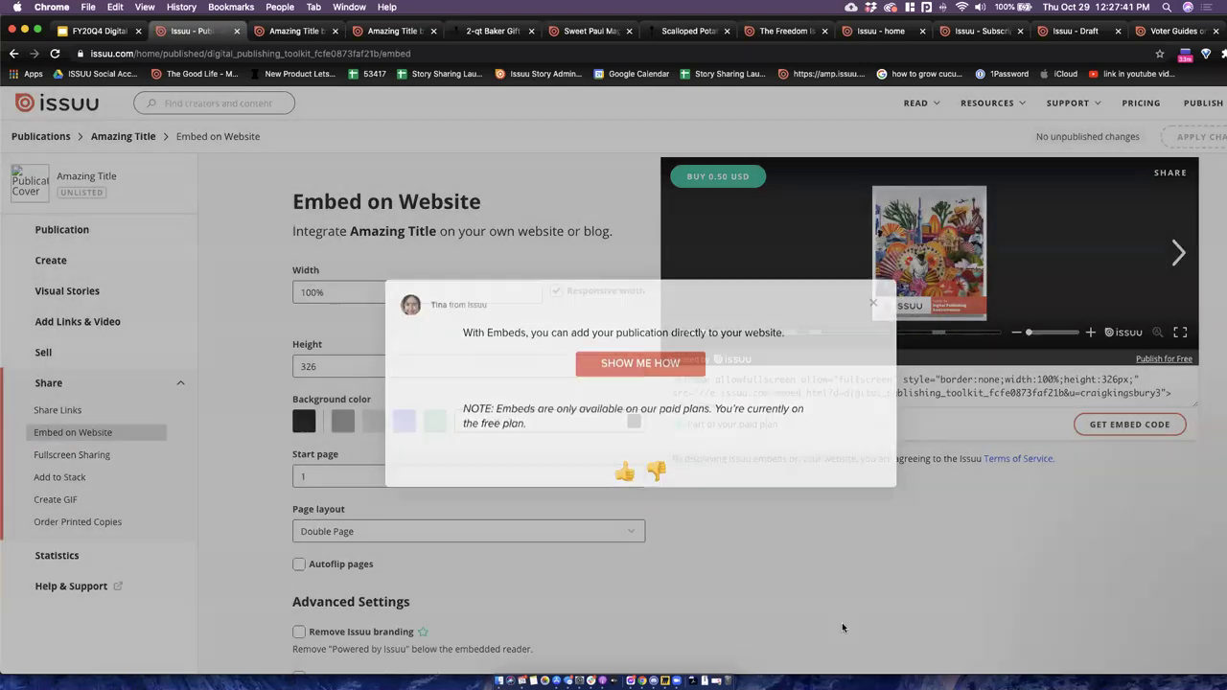
Copy the embed code and page the embedded reader preview to pages 4-5.
click(873, 301)
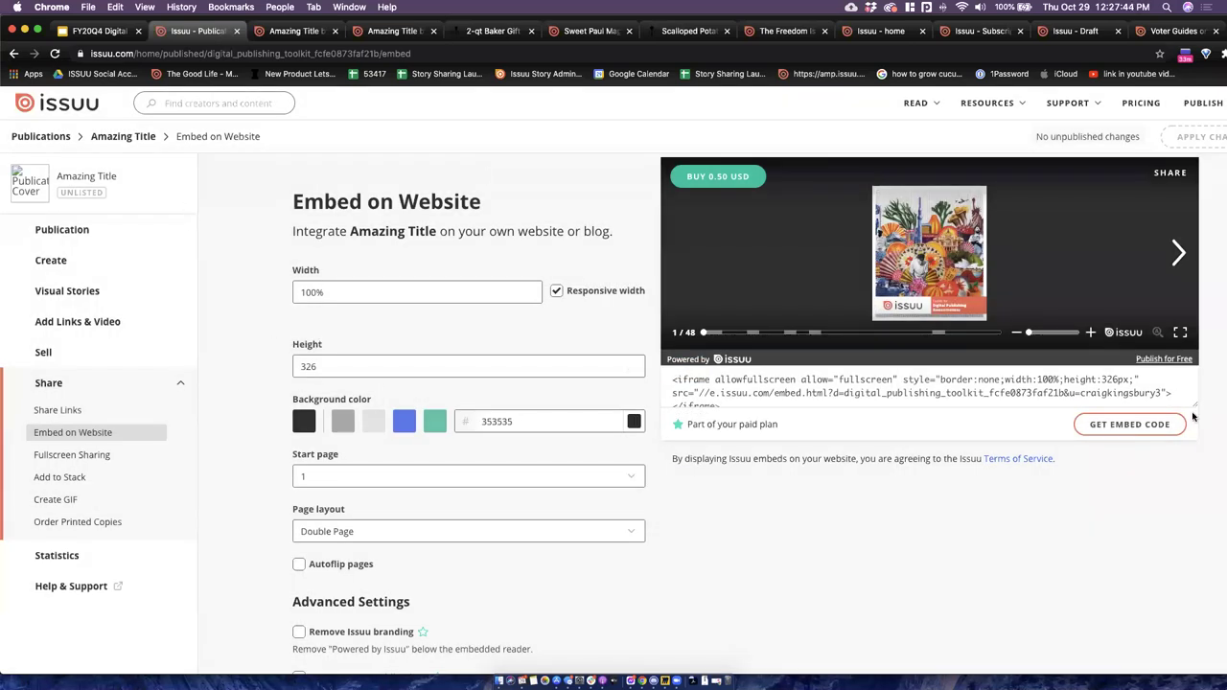
click(1129, 423)
click(1179, 252)
click(1179, 252)
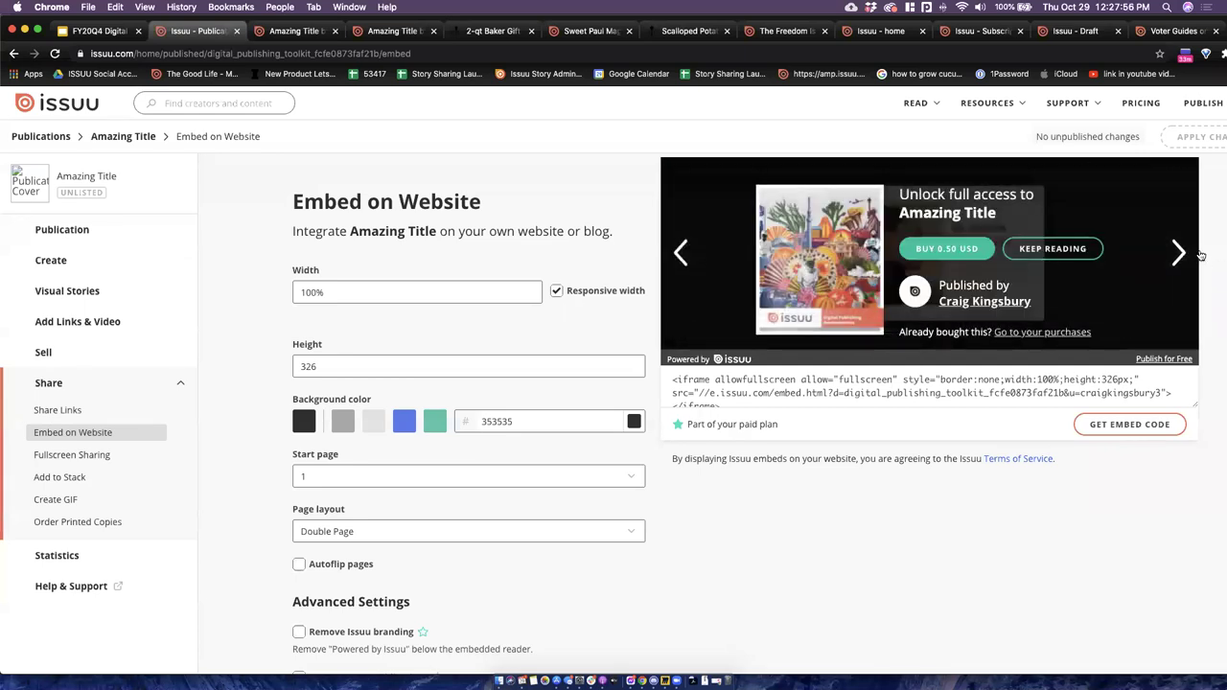
click(1053, 249)
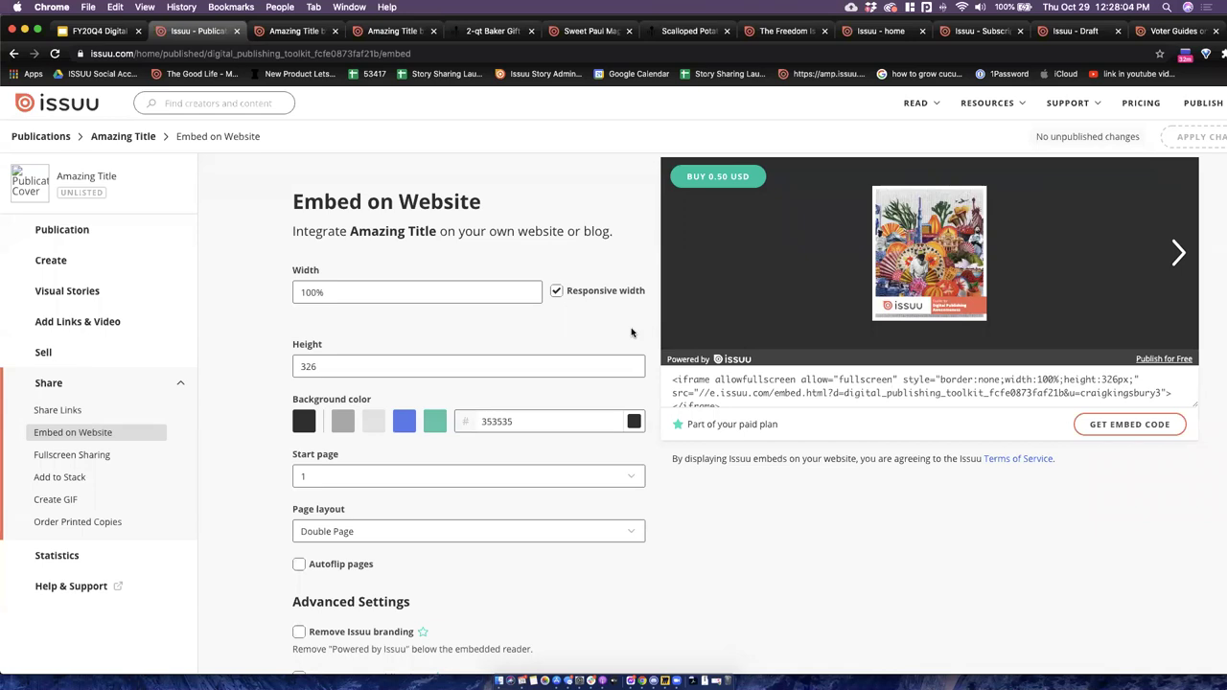
click(83, 457)
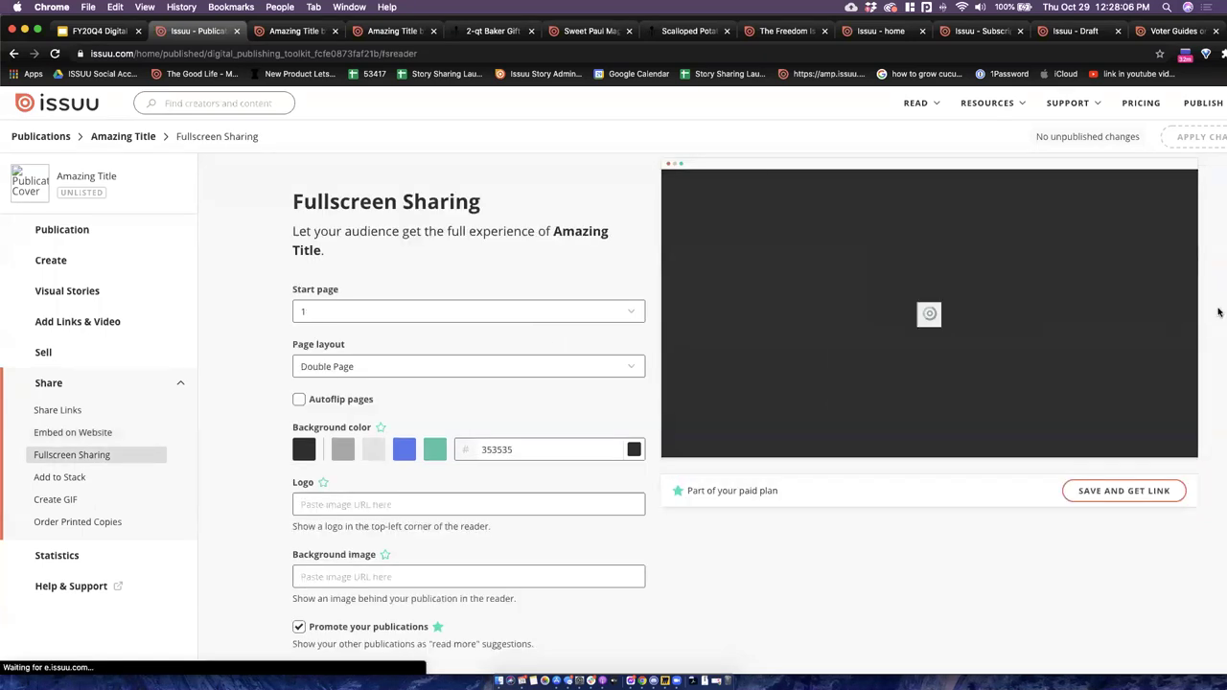
Save the fullscreen sharing settings and open the generated fullscreen link.
click(1171, 497)
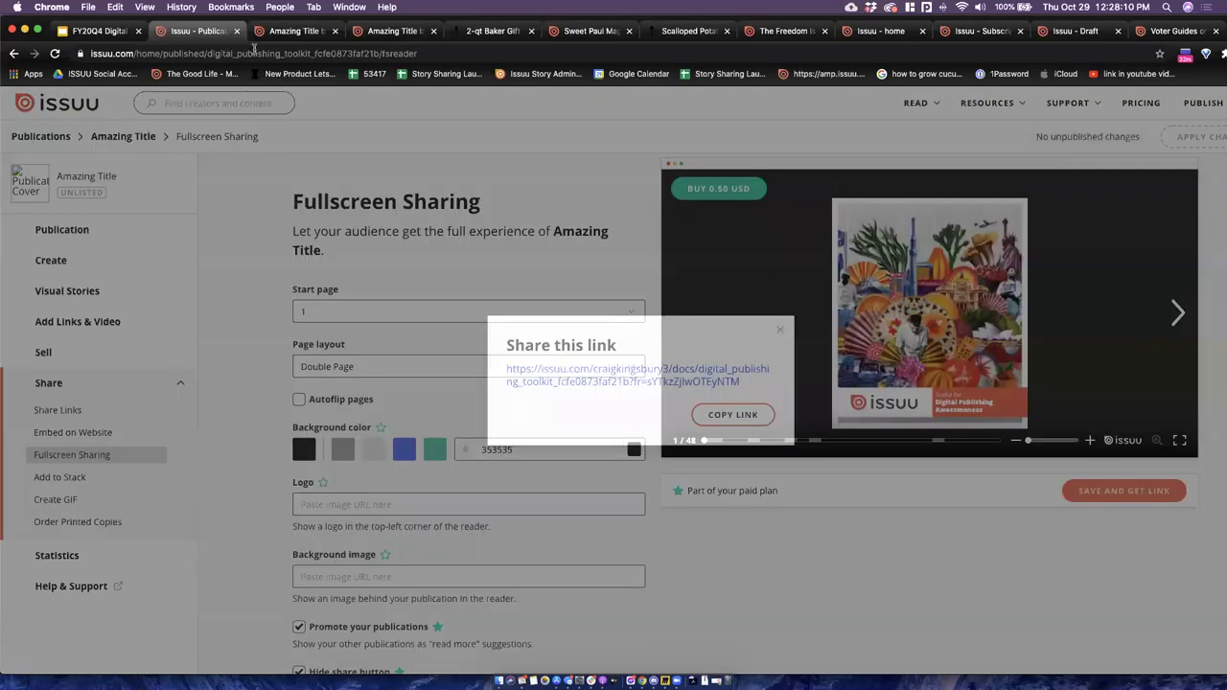
click(254, 50)
key(super+v)
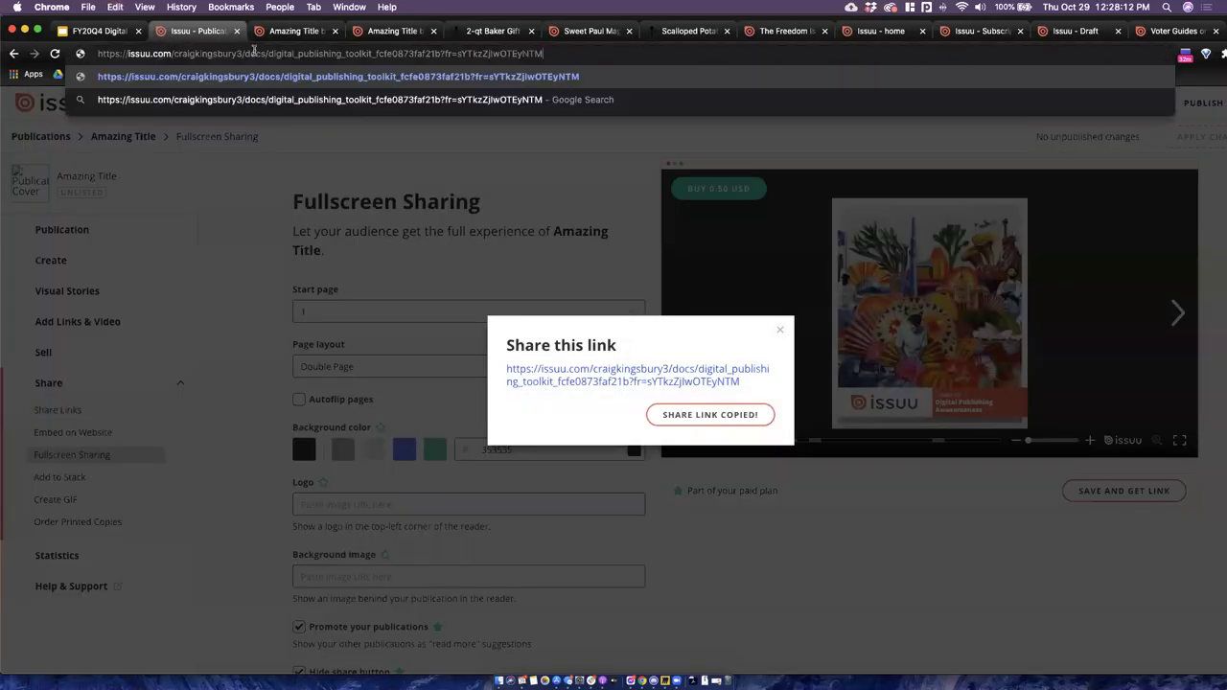
key(Return)
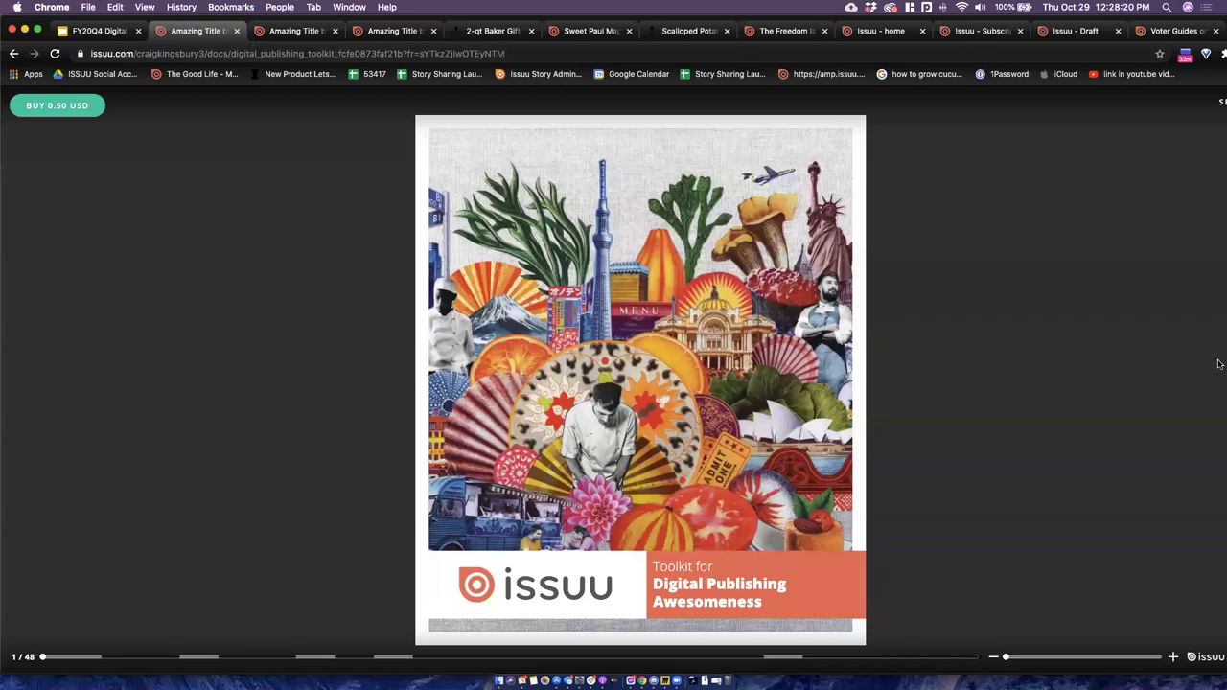
Flip the fullscreen reader ahead to pages 4-5, back to 2-3, then return to settings.
click(1170, 380)
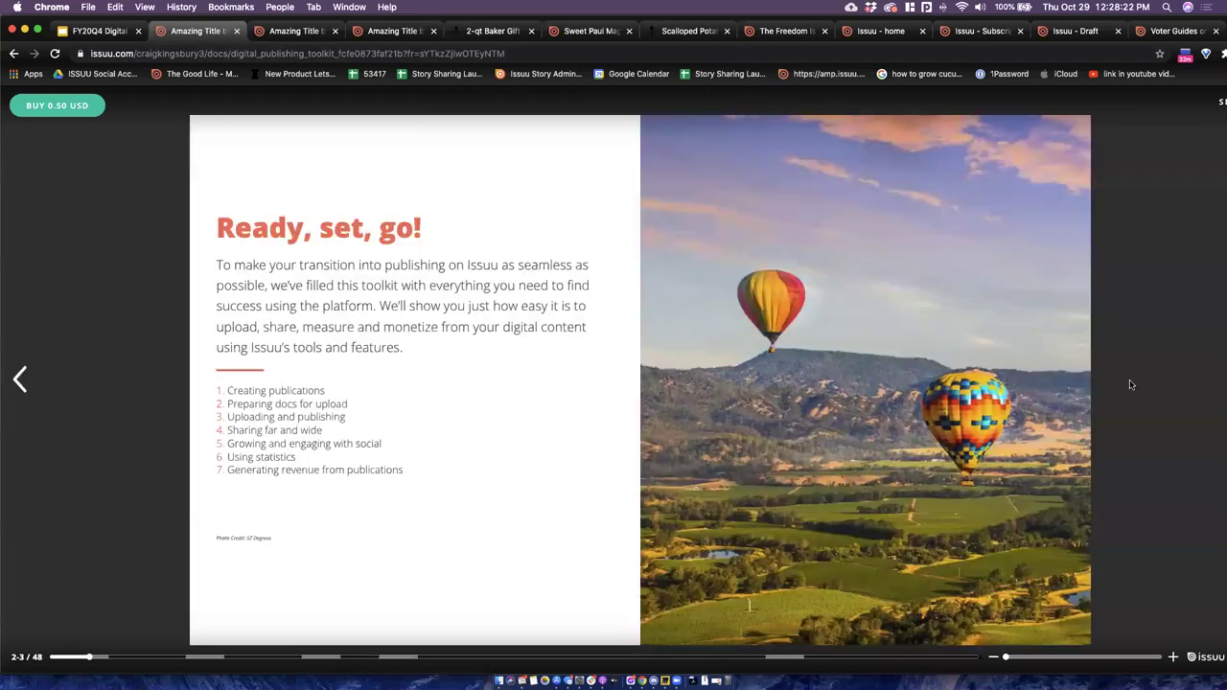
click(987, 287)
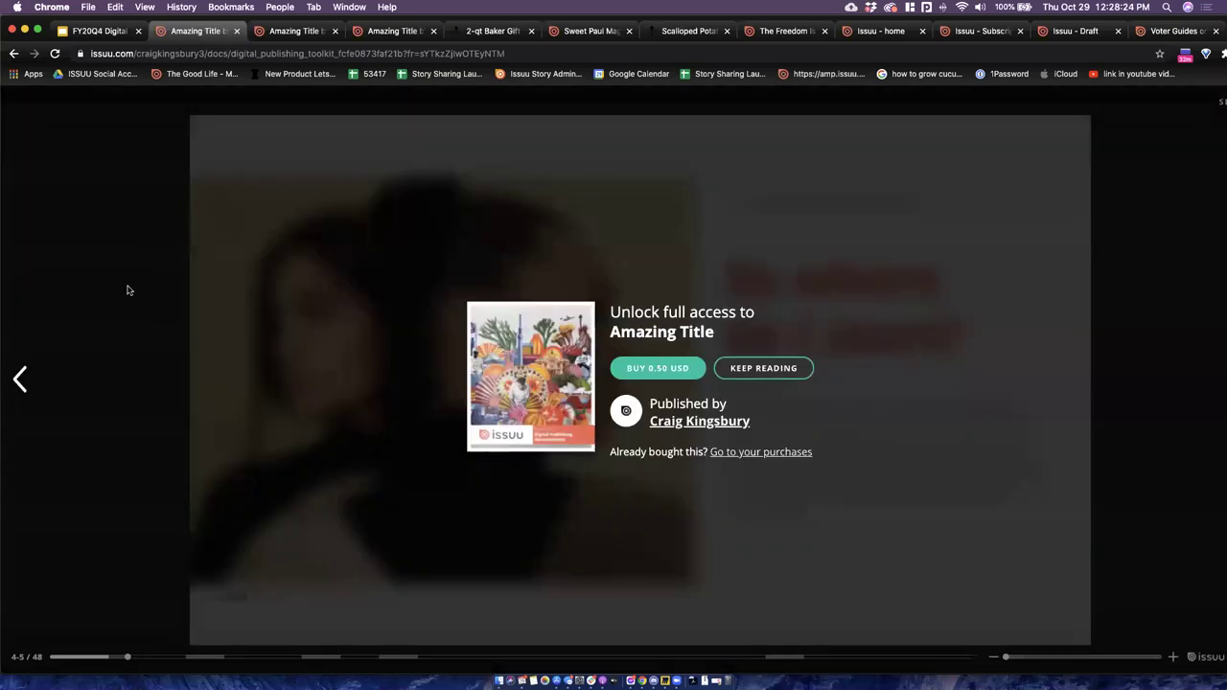
click(22, 380)
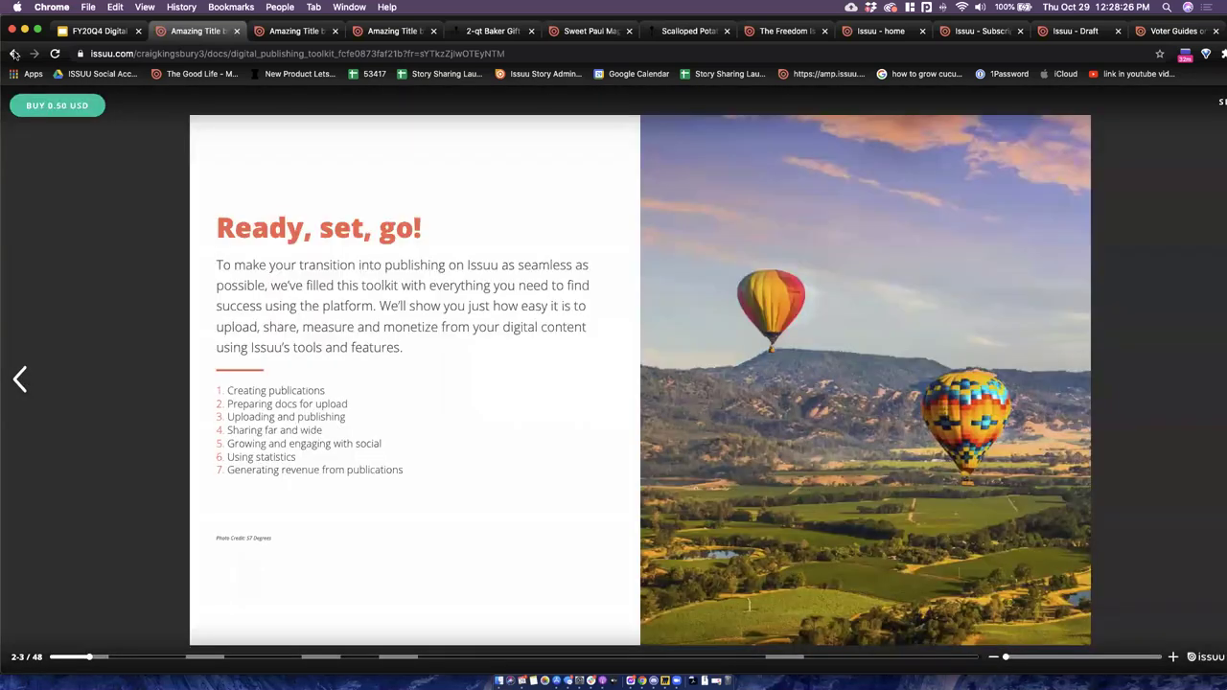
click(14, 54)
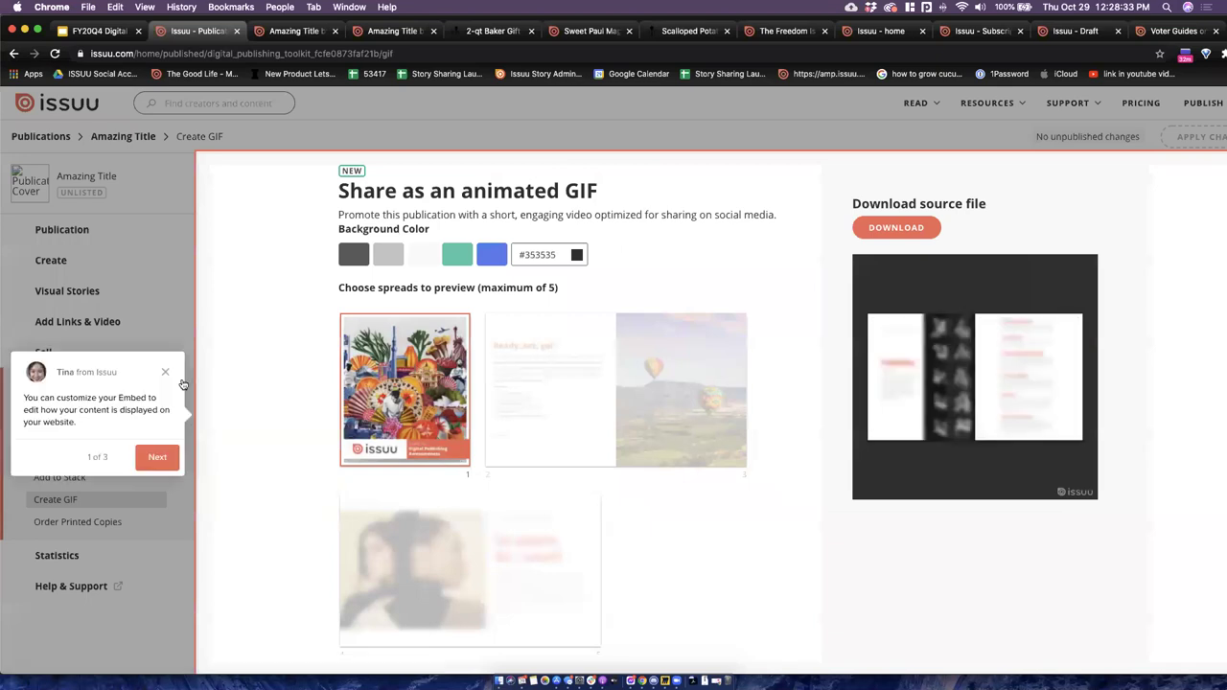
Dismiss the onboarding tip and toggle spreads 2-3 and 4-5 to build the GIF preview.
click(143, 271)
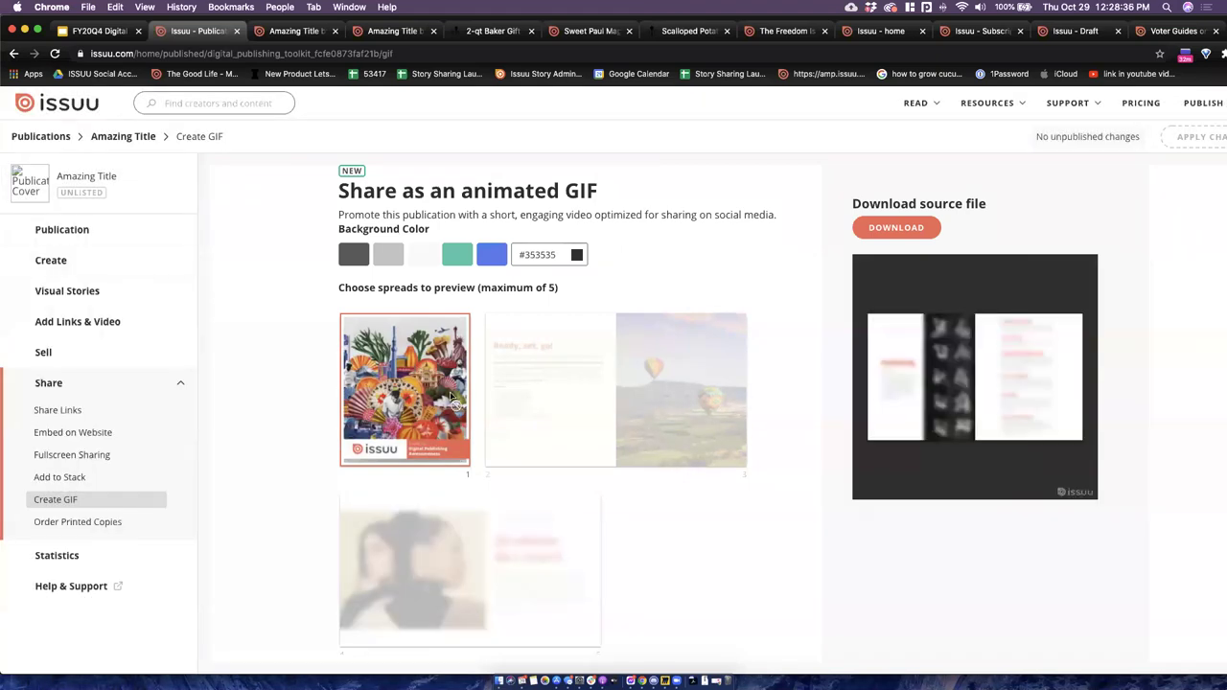
click(594, 397)
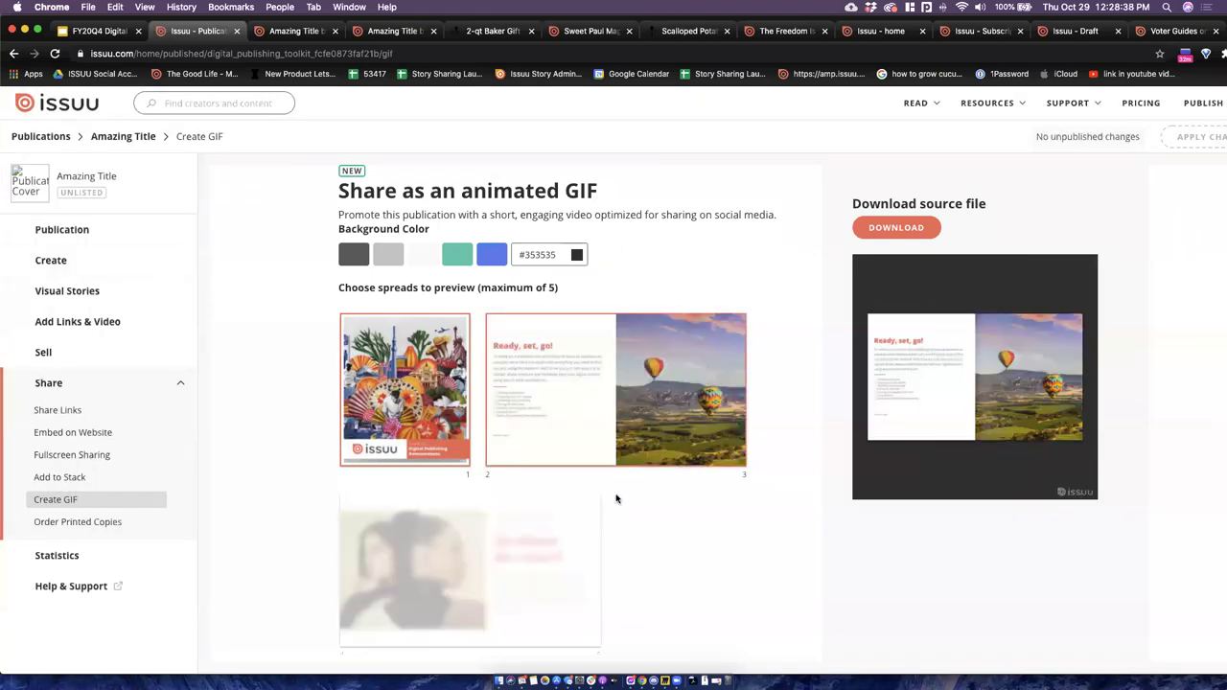
scroll(760, 536, down, 2)
click(595, 437)
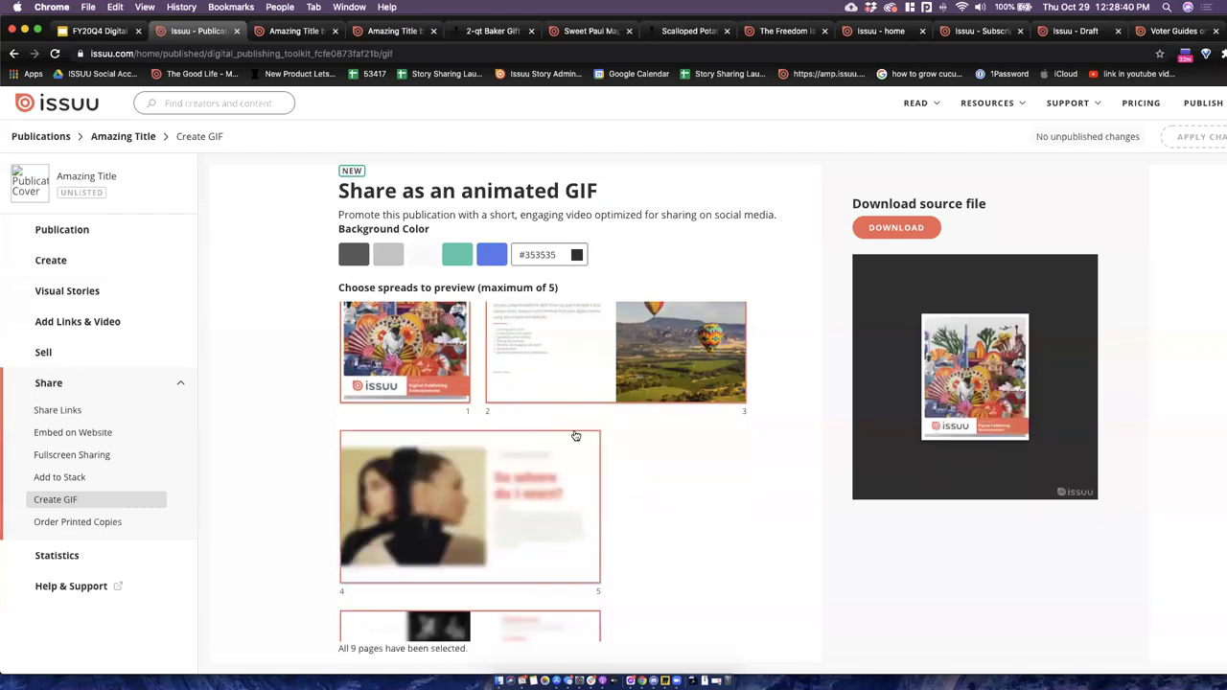
scroll(671, 537, down, 5)
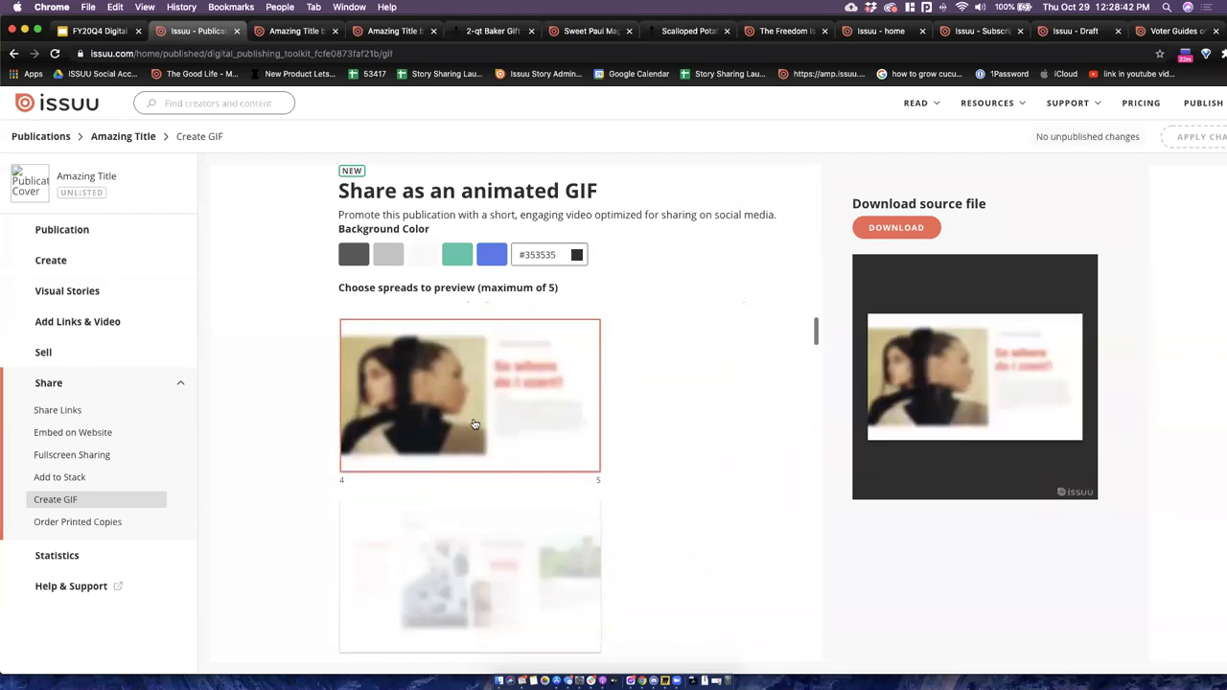
scroll(712, 516, down, 15)
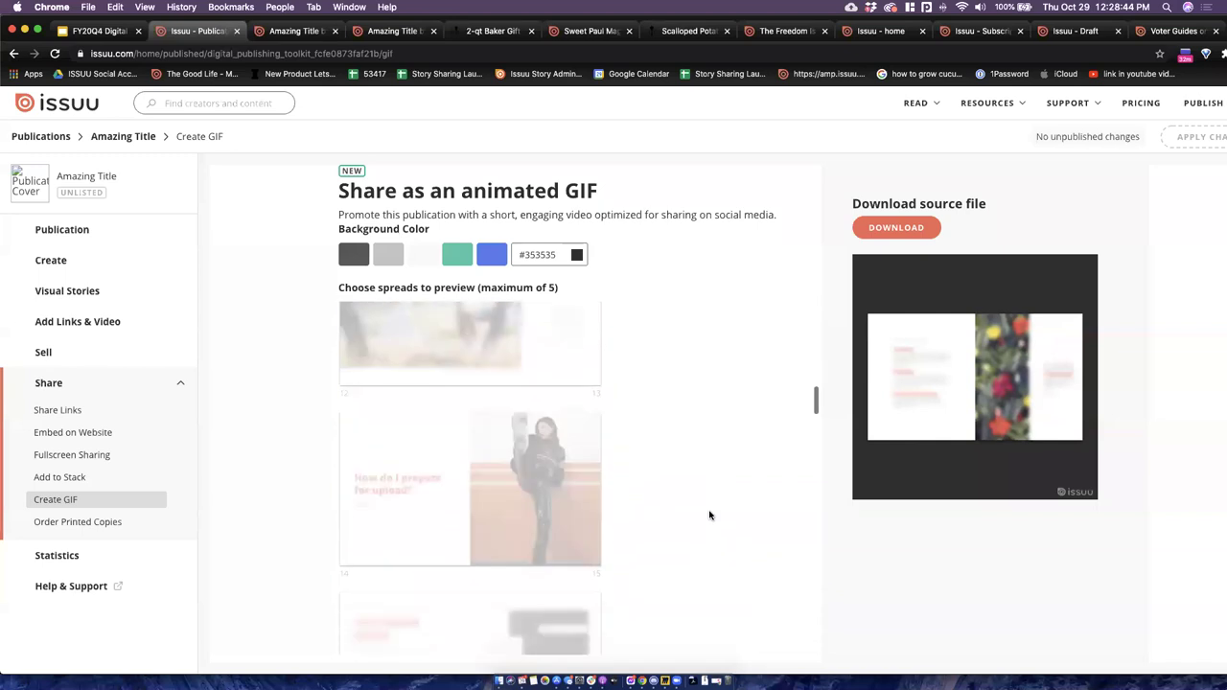
scroll(709, 516, down, 15)
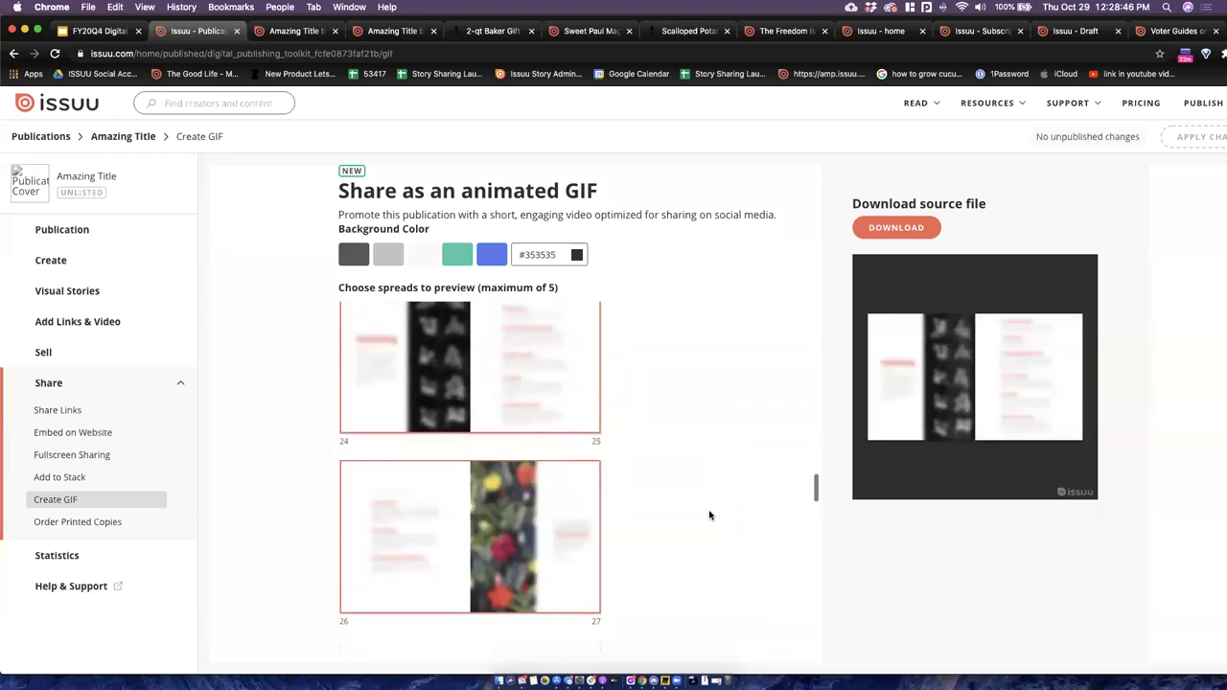
scroll(708, 518, up, 15)
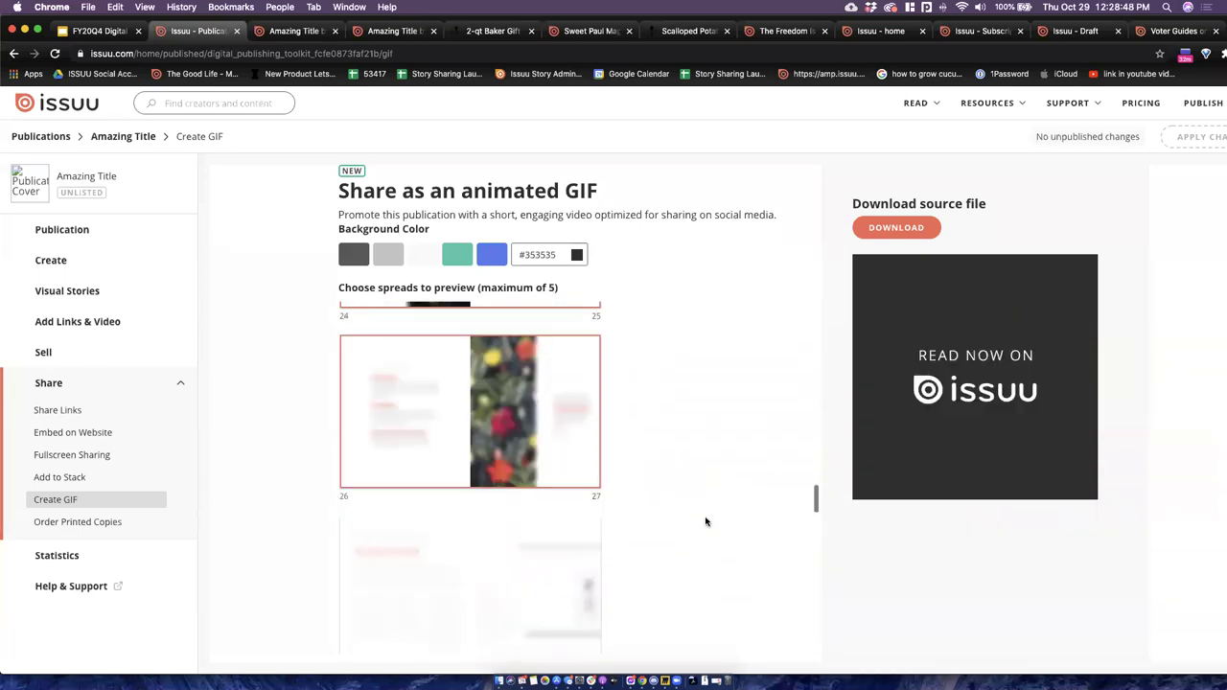
scroll(701, 526, up, 15)
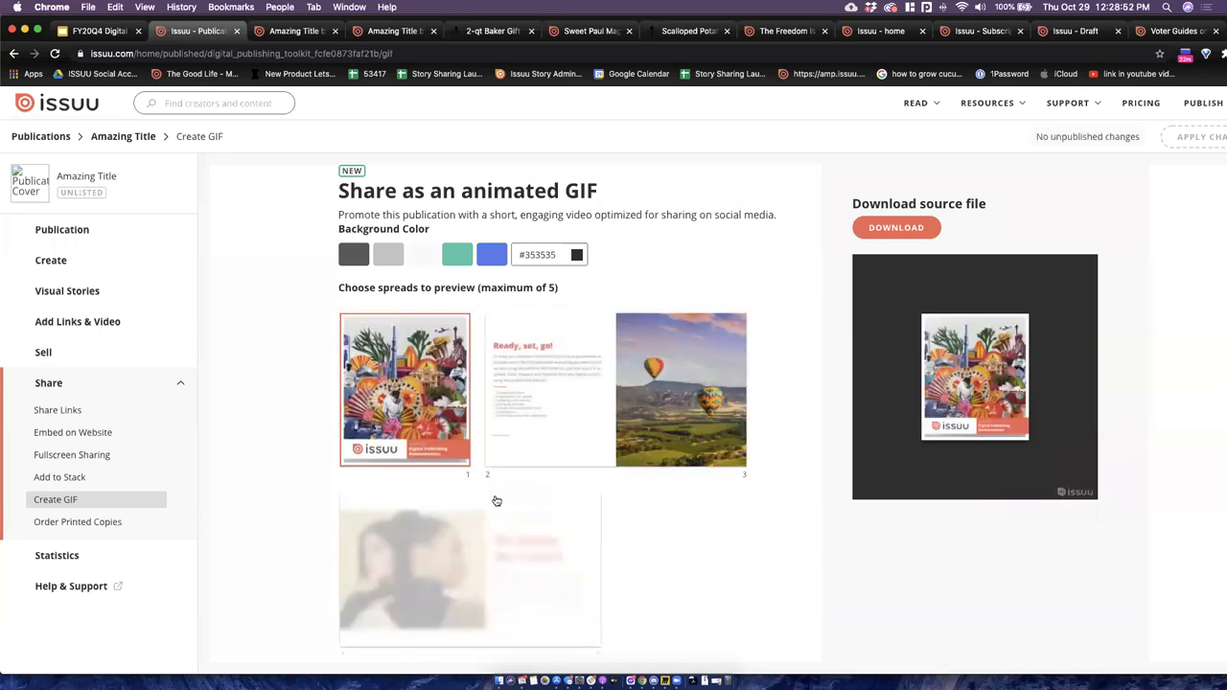
click(596, 433)
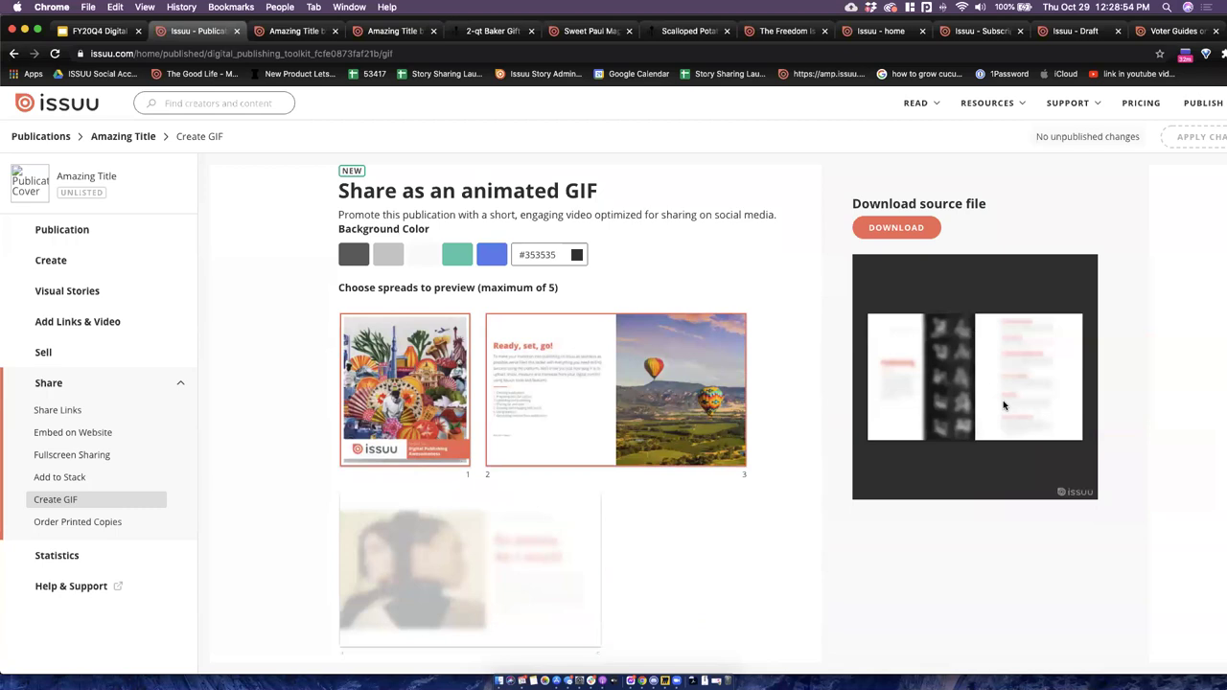